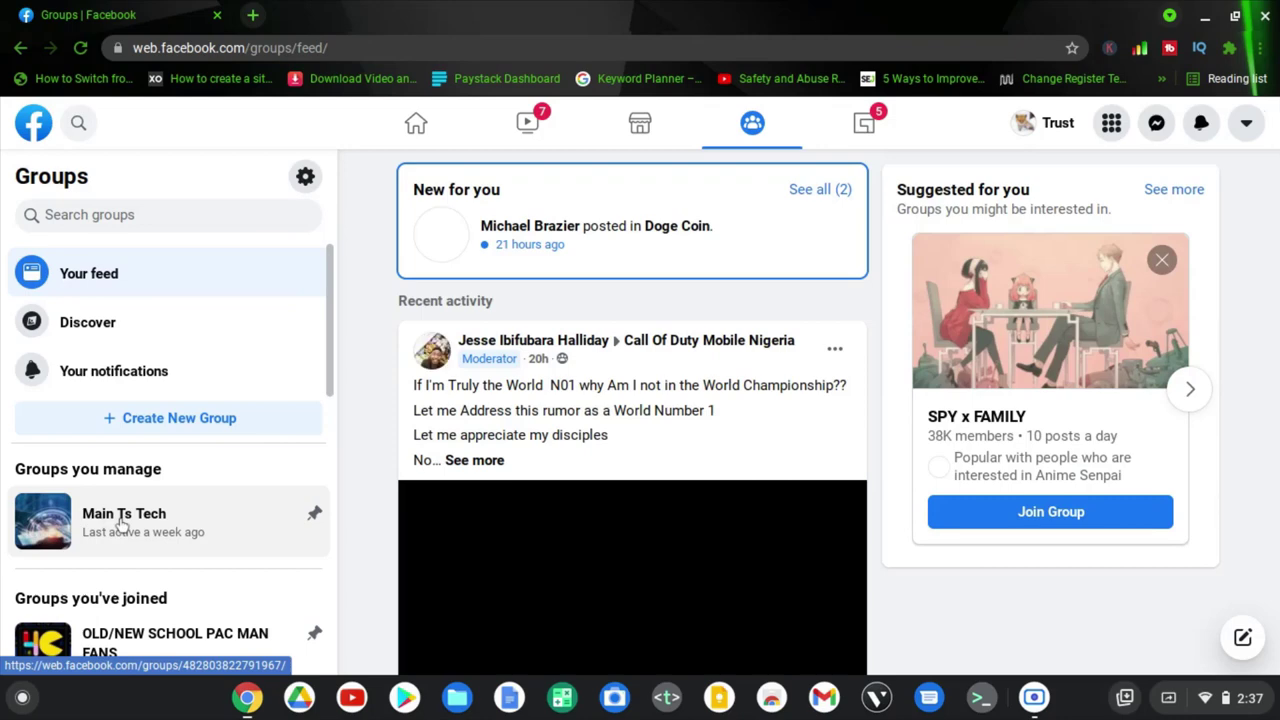
Open the Main Ts Tech group and look through its list of admin tools.
{"action": "left_click", "coordinate": [120, 527]}
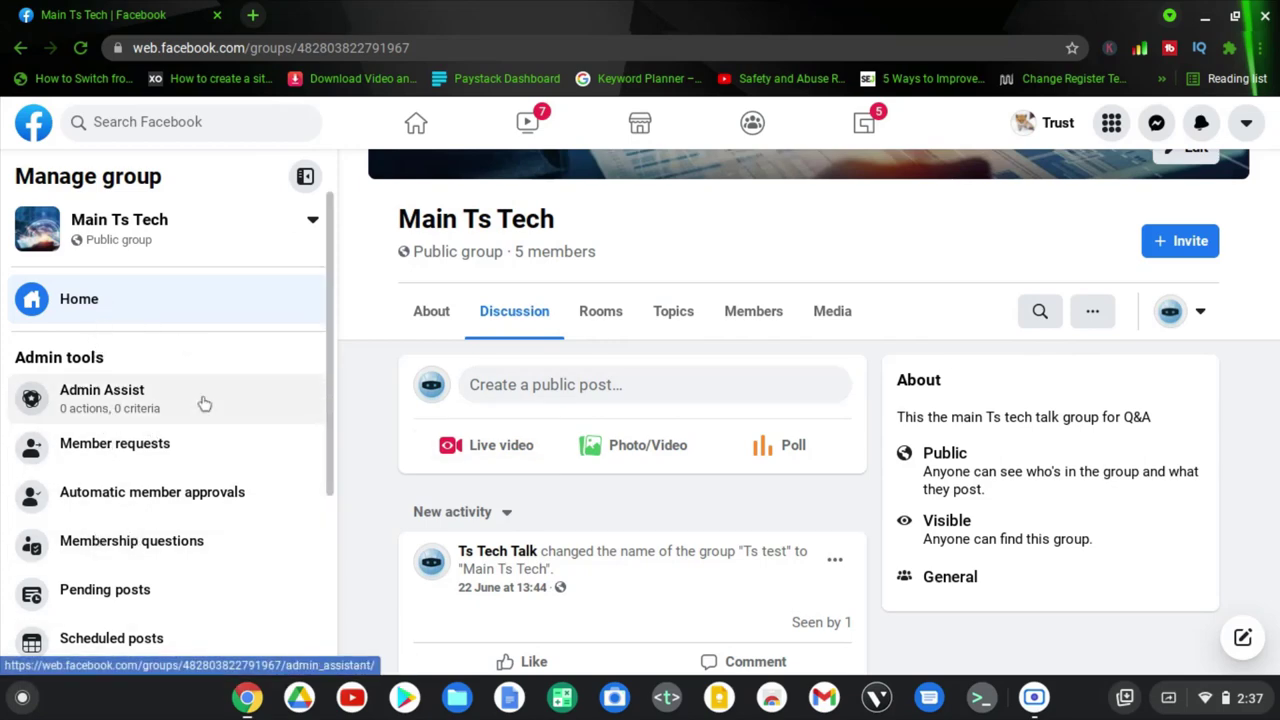
{"action": "scroll", "coordinate": [204, 403], "scroll_direction": "down", "scroll_amount": 3}
{"action": "scroll", "coordinate": [204, 403], "scroll_direction": "up", "scroll_amount": 2}
{"action": "scroll", "coordinate": [204, 403], "scroll_direction": "down", "scroll_amount": 2}
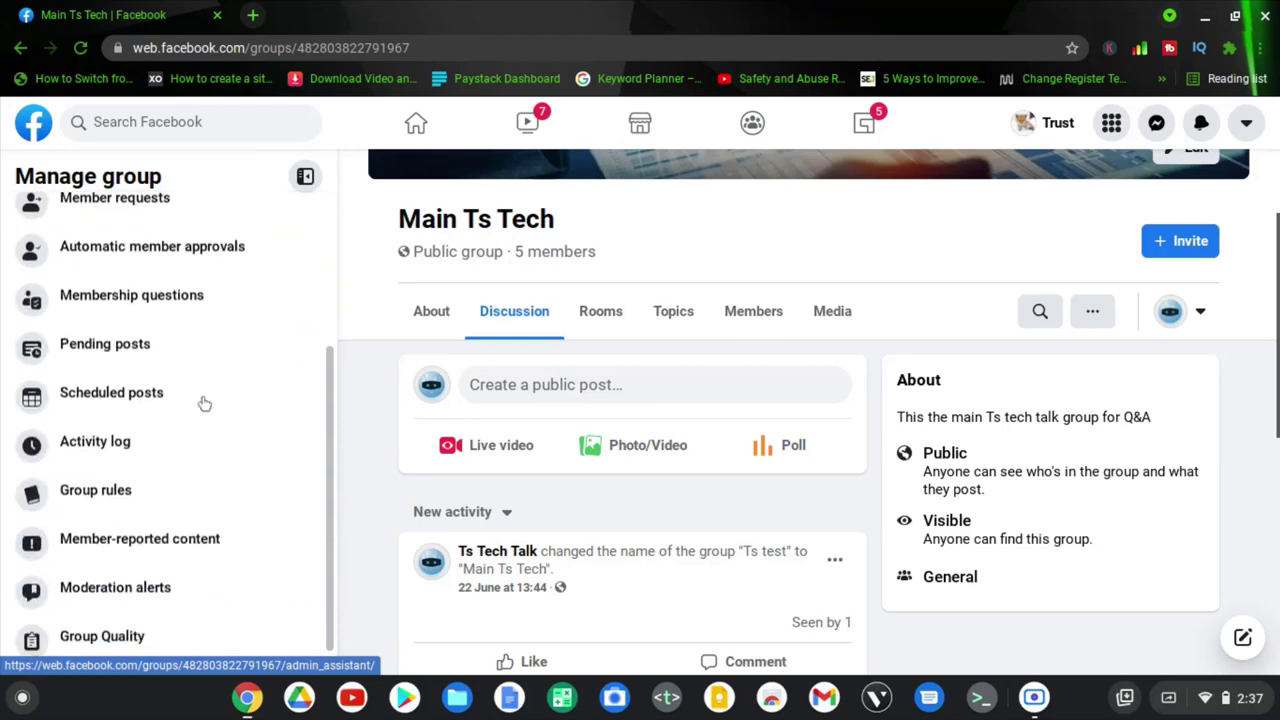
{"action": "scroll", "coordinate": [204, 403], "scroll_direction": "down", "scroll_amount": 1}
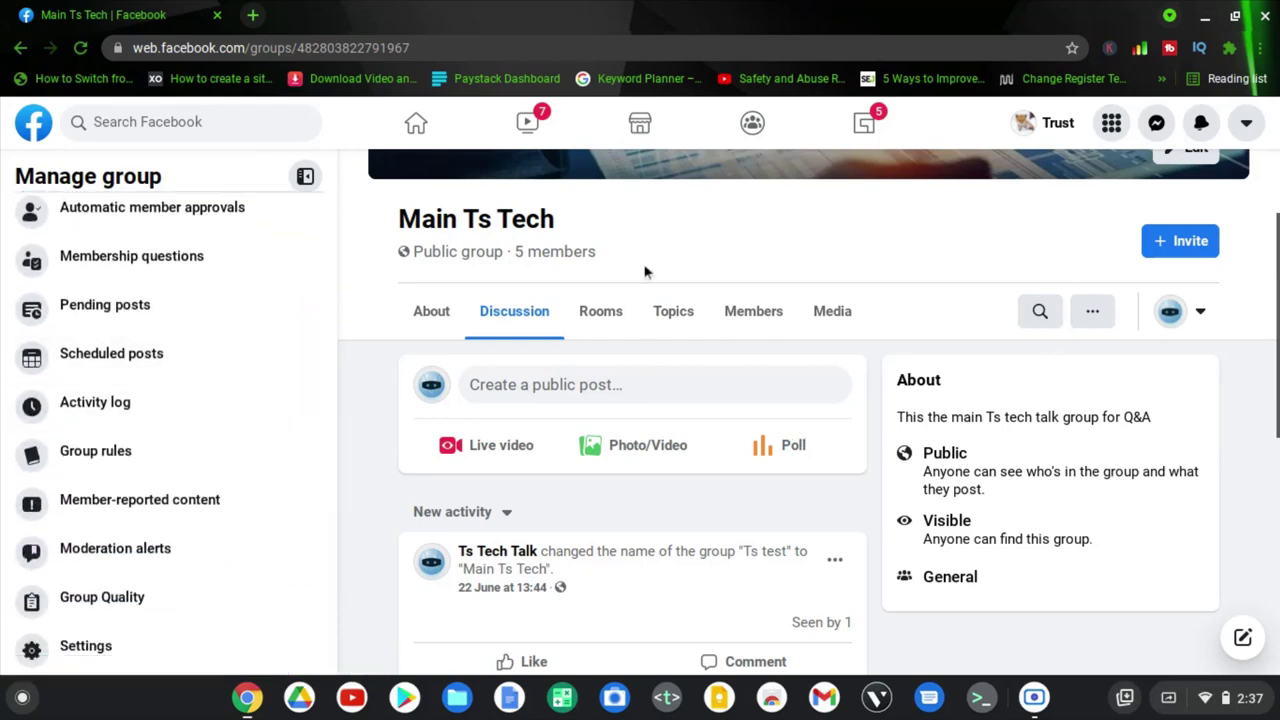
{"action": "scroll", "coordinate": [200, 477], "scroll_direction": "up", "scroll_amount": 3}
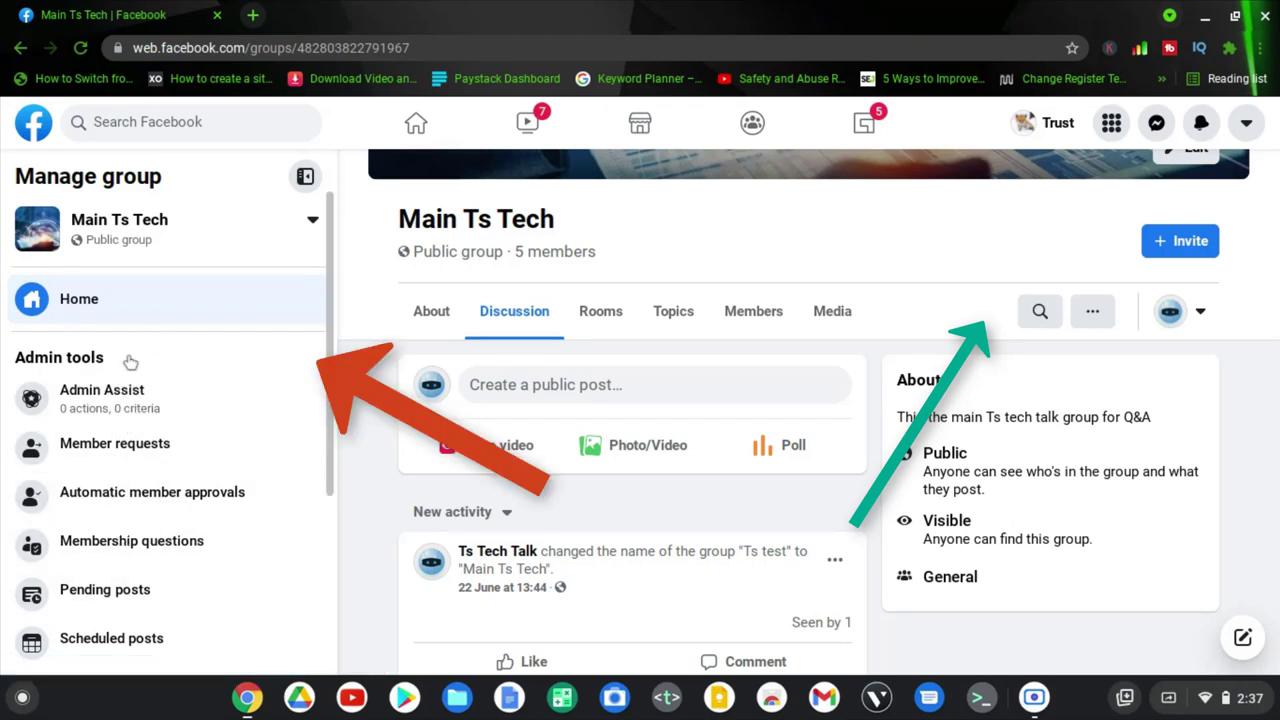
{"action": "scroll", "coordinate": [200, 393], "scroll_direction": "down", "scroll_amount": 2}
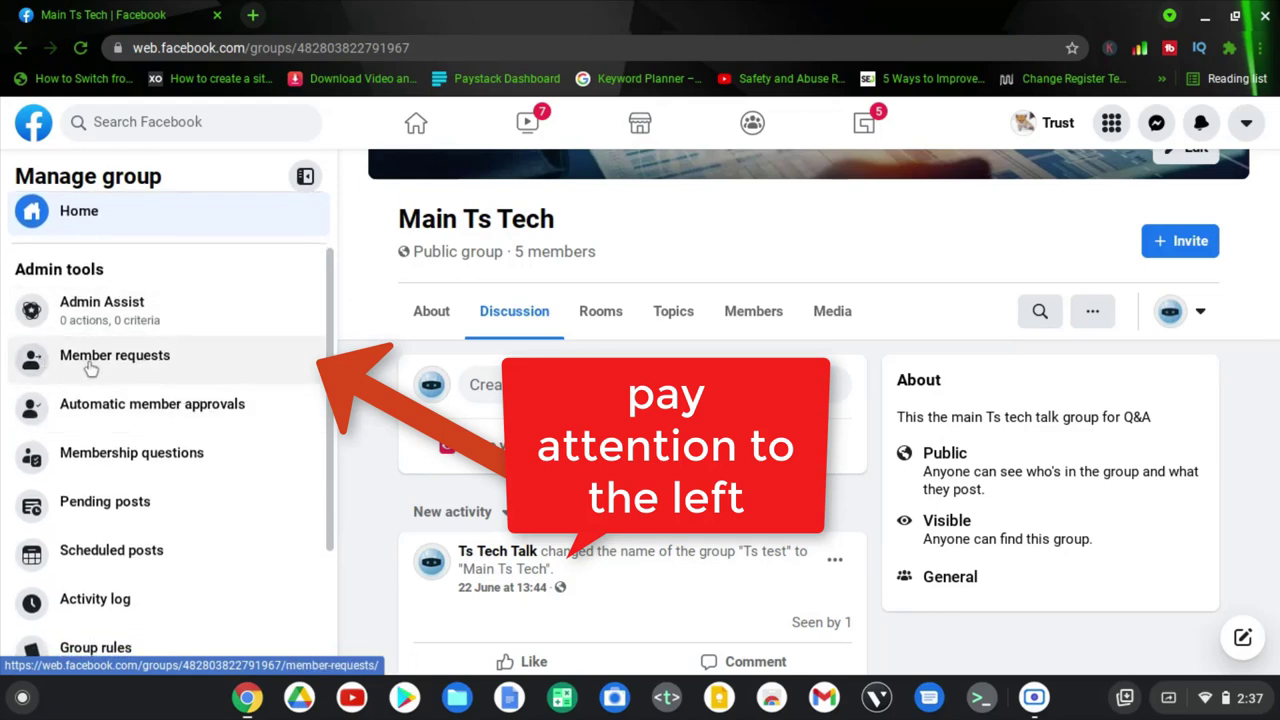
Open the group's member requests and look over the filters available for them.
{"action": "left_click", "coordinate": [90, 369]}
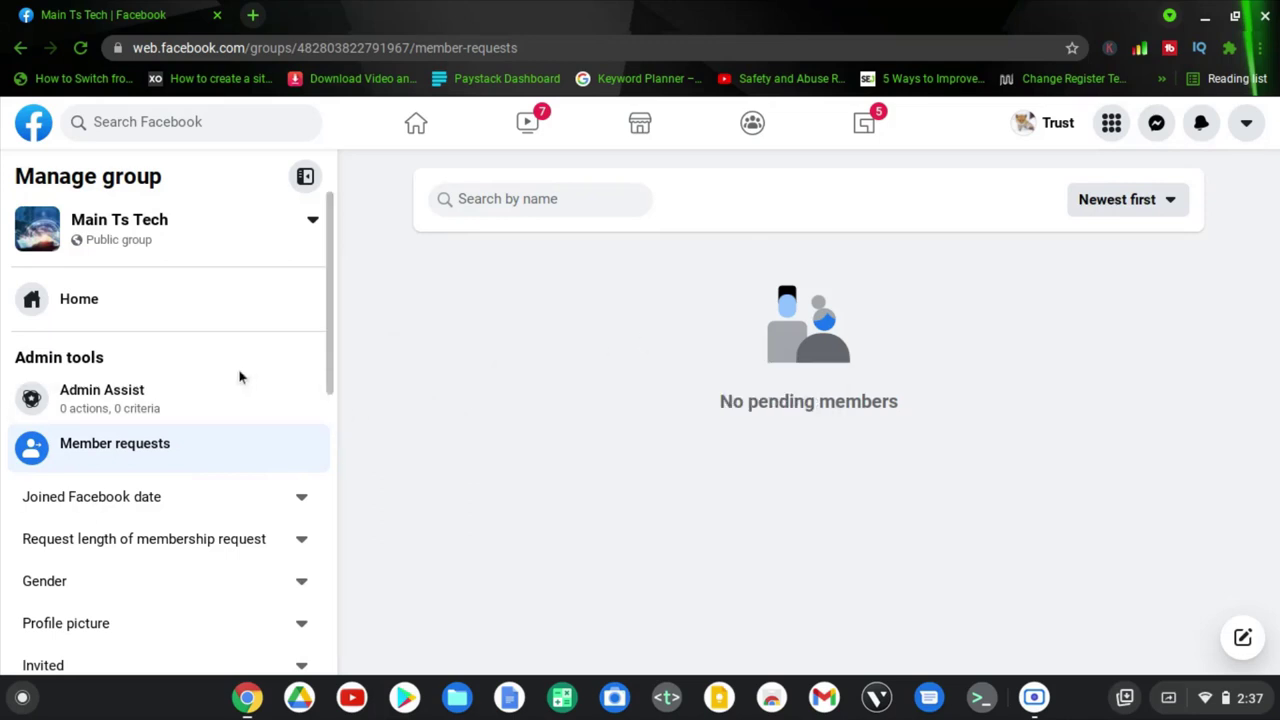
{"action": "scroll", "coordinate": [239, 377], "scroll_direction": "down", "scroll_amount": 3}
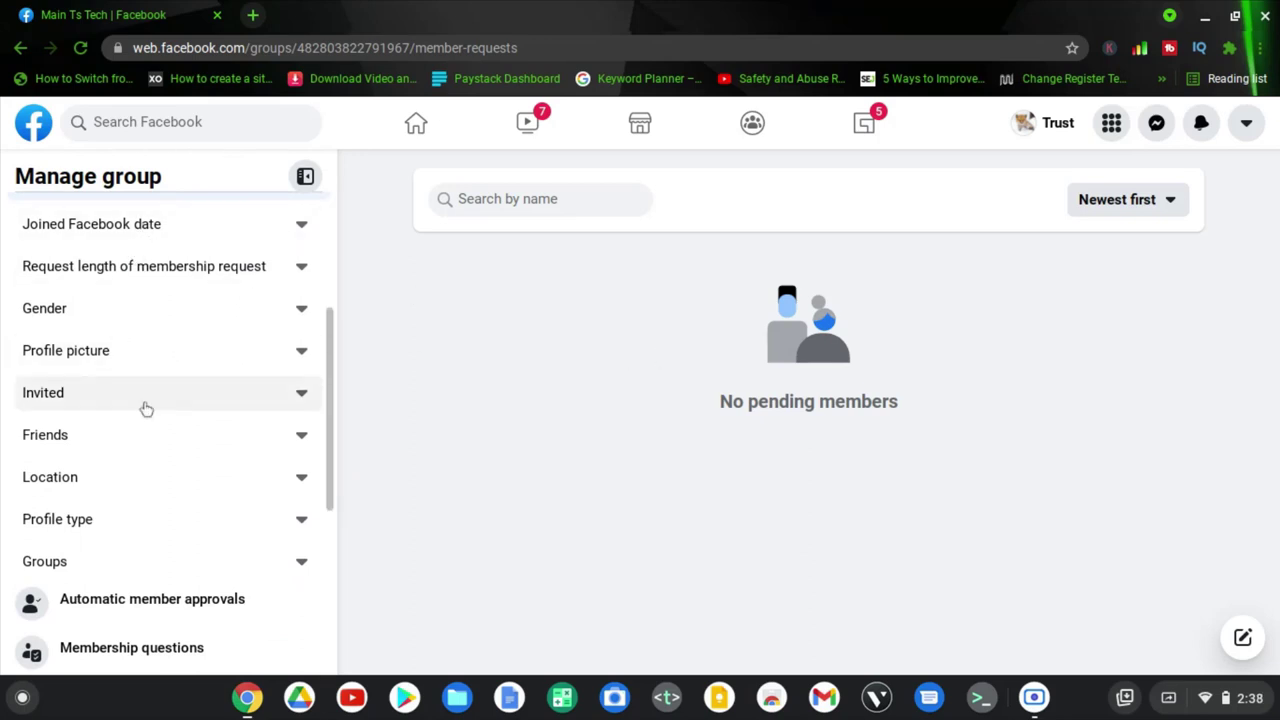
{"action": "scroll", "coordinate": [143, 405], "scroll_direction": "up", "scroll_amount": 2}
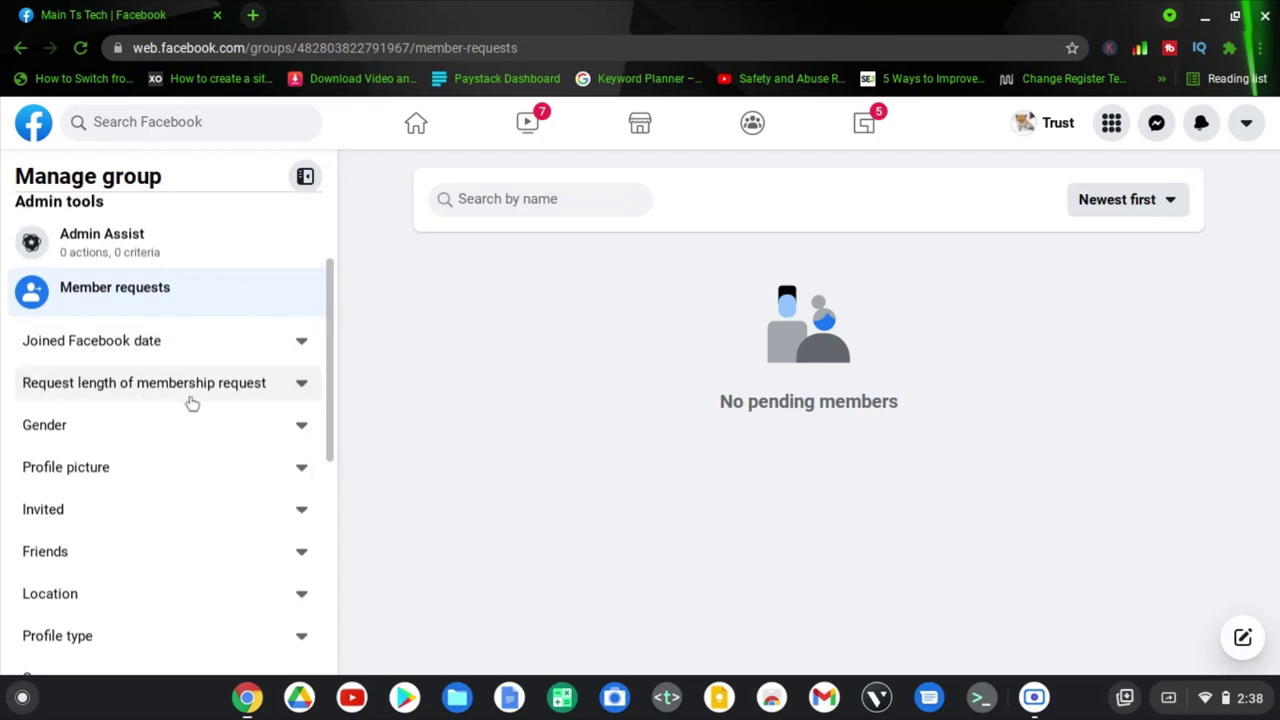
{"action": "scroll", "coordinate": [131, 466], "scroll_direction": "down", "scroll_amount": 3}
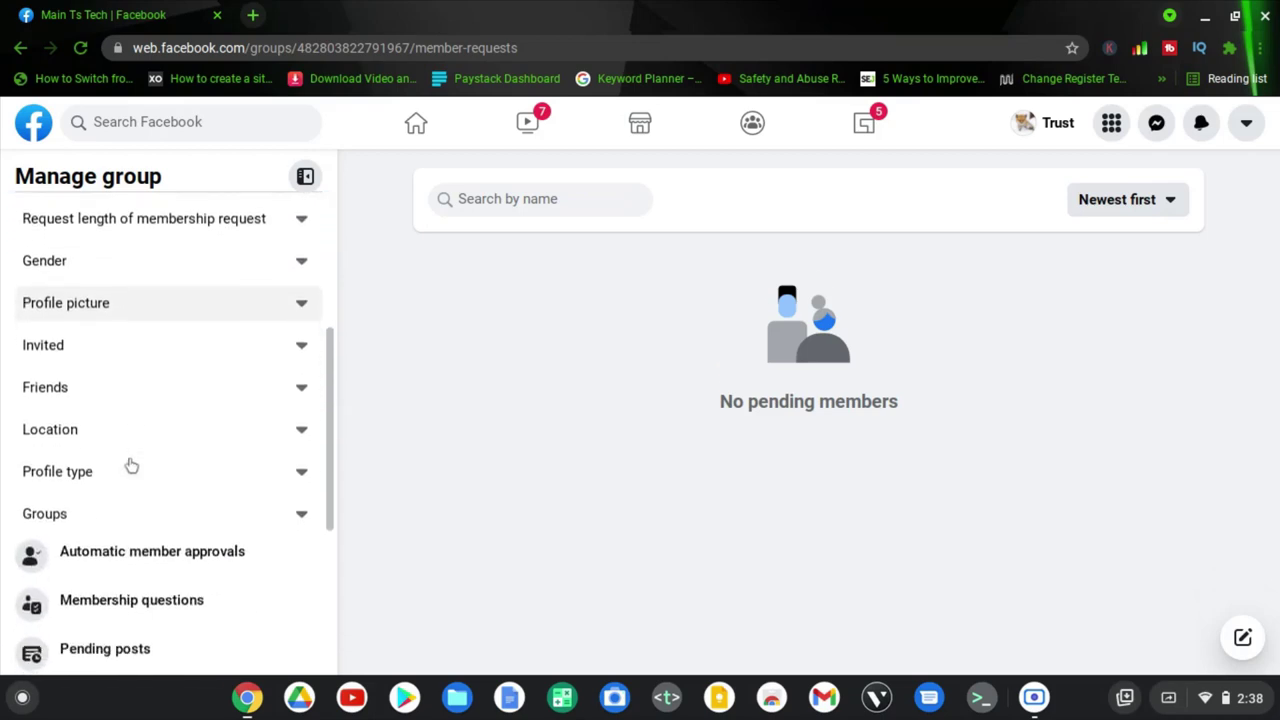
{"action": "scroll", "coordinate": [120, 440], "scroll_direction": "up", "scroll_amount": 3}
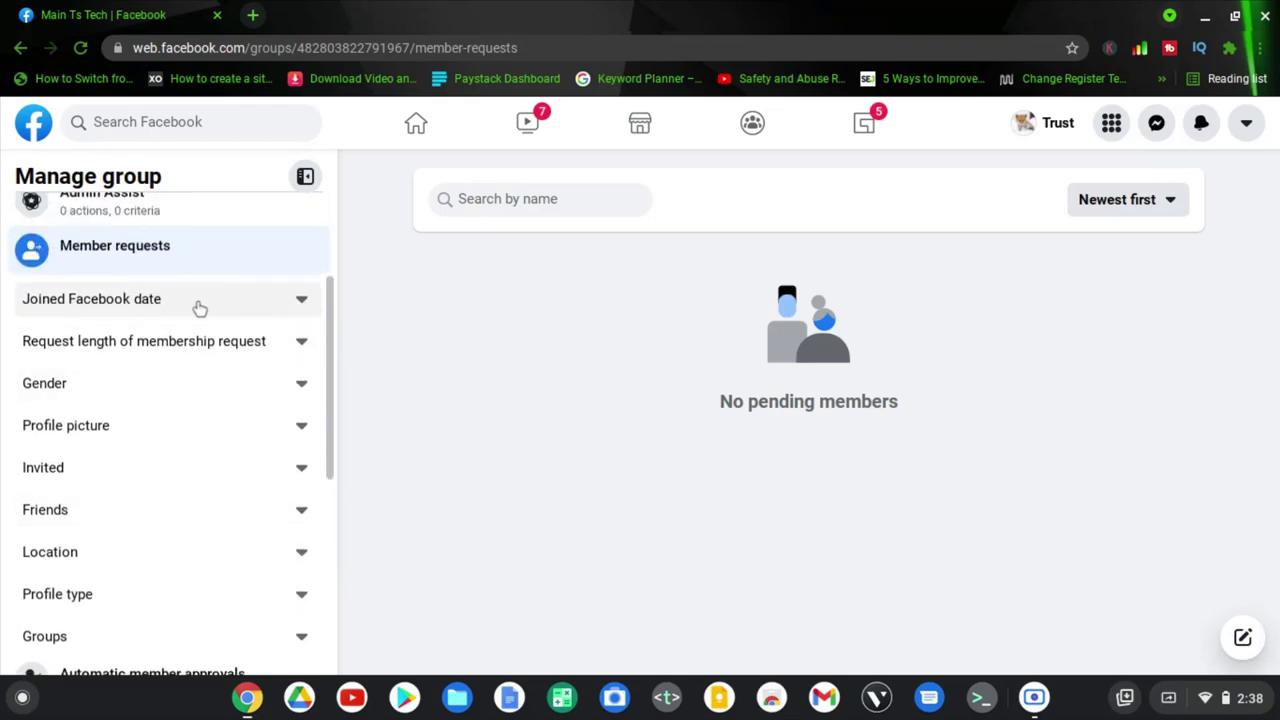
View the options of the Joined Facebook date and Request length of membership request filters.
{"action": "left_click", "coordinate": [200, 309]}
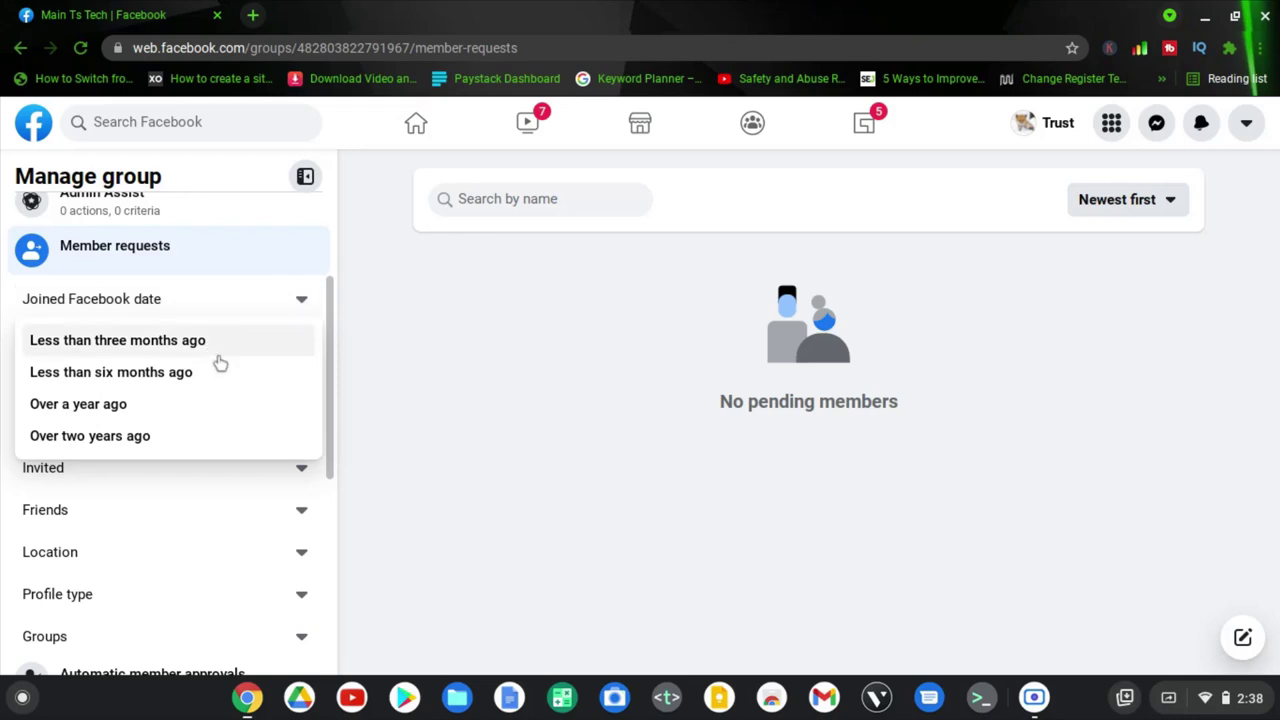
{"action": "left_click", "coordinate": [166, 302]}
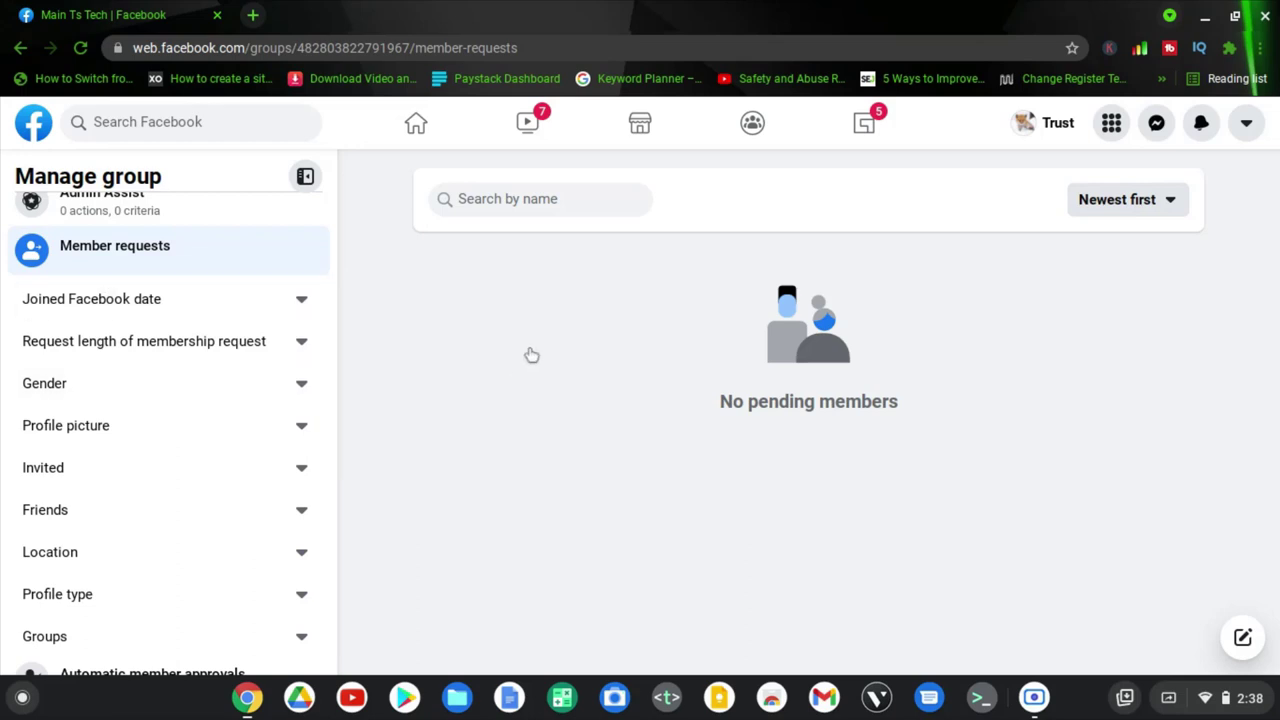
{"action": "left_click", "coordinate": [255, 343]}
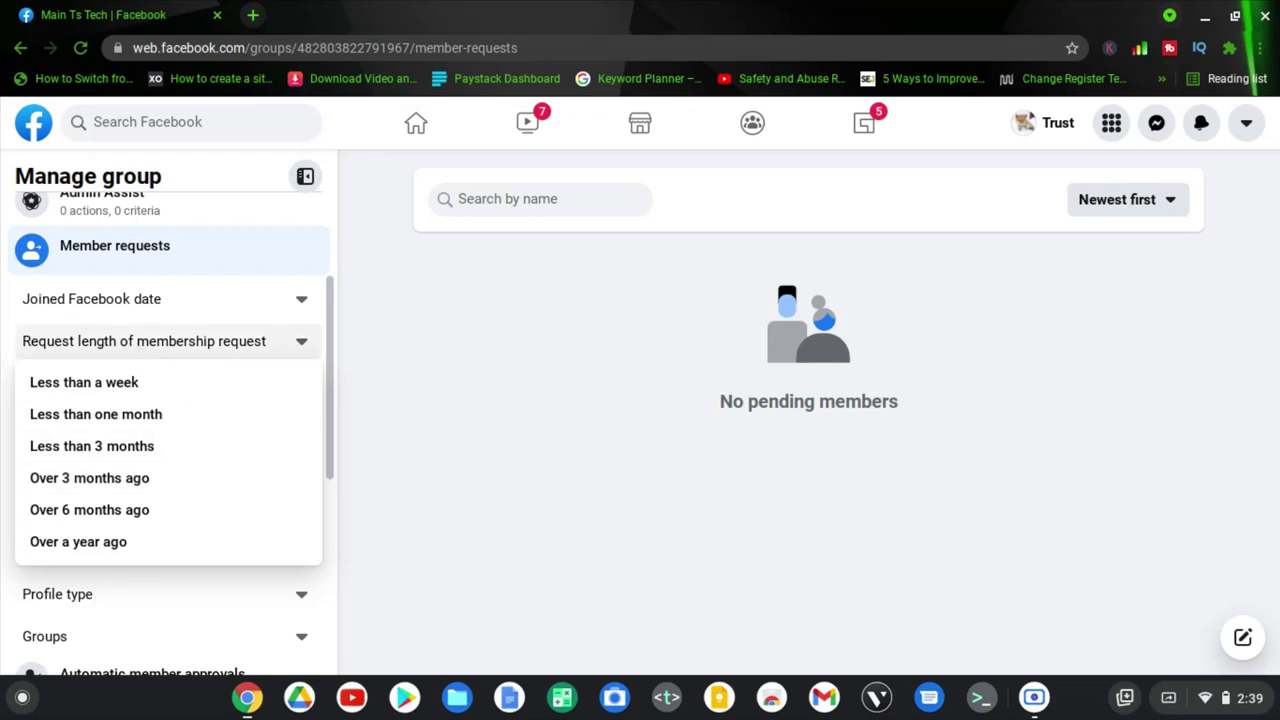
{"action": "left_click", "coordinate": [134, 347]}
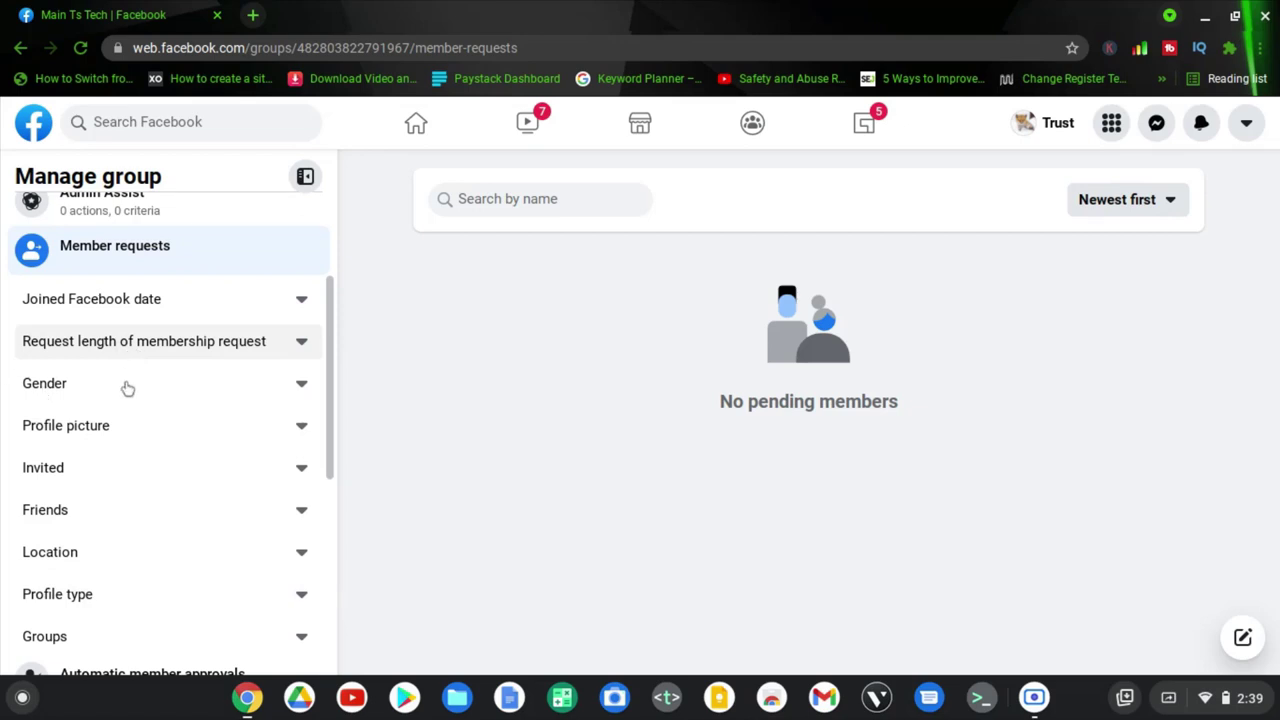
Filter the member requests by the gender Male and remove that filter again.
{"action": "left_click", "coordinate": [63, 390]}
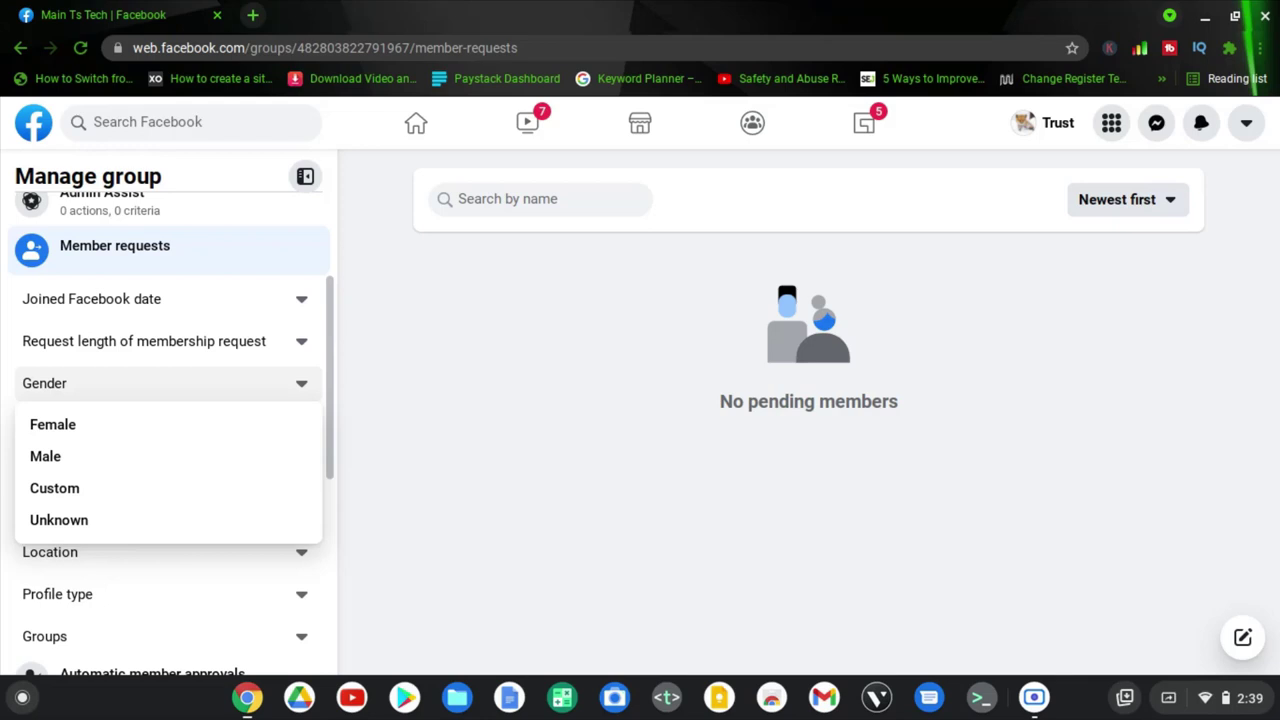
{"action": "left_click", "coordinate": [40, 456]}
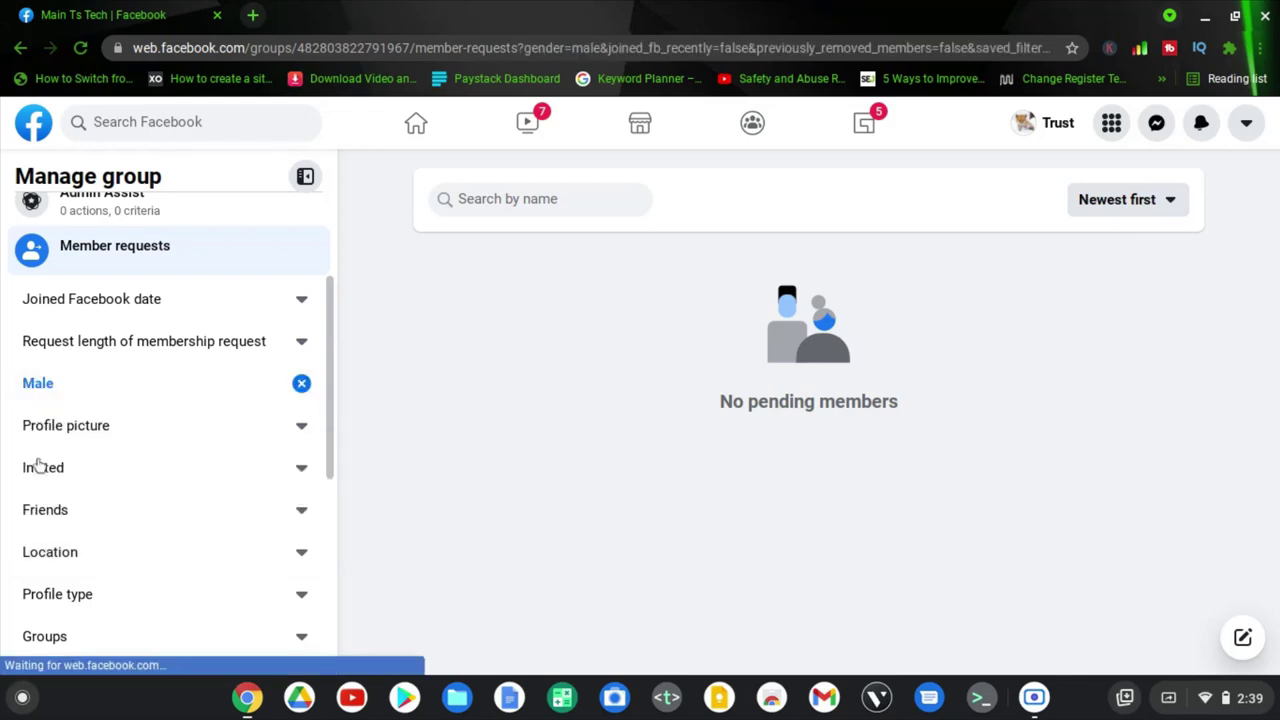
{"action": "left_click", "coordinate": [43, 387]}
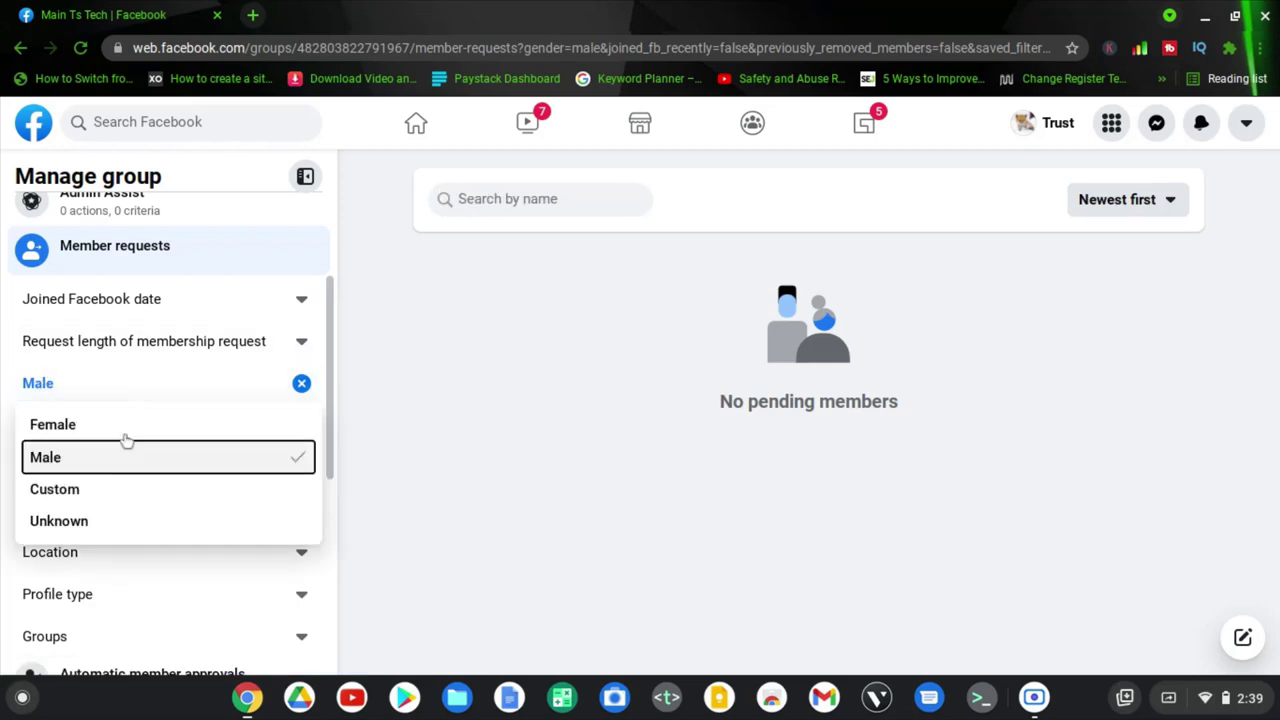
{"action": "left_click", "coordinate": [244, 470]}
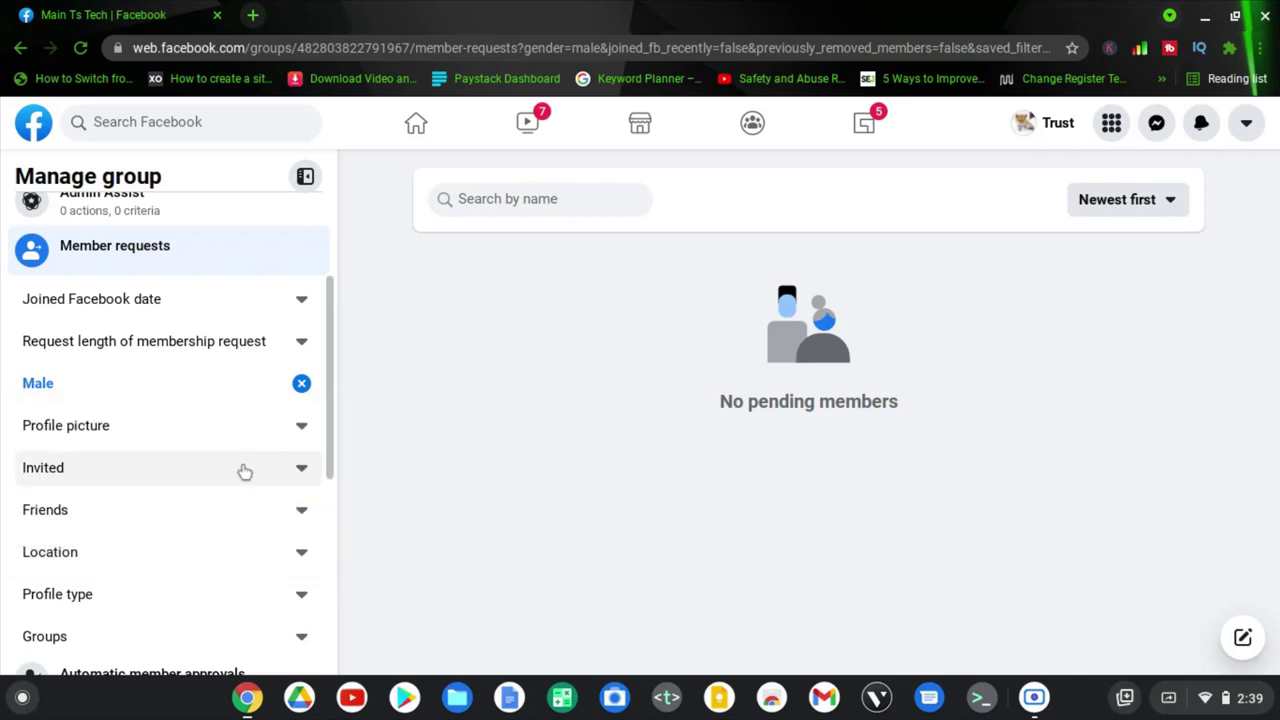
{"action": "left_click", "coordinate": [302, 388]}
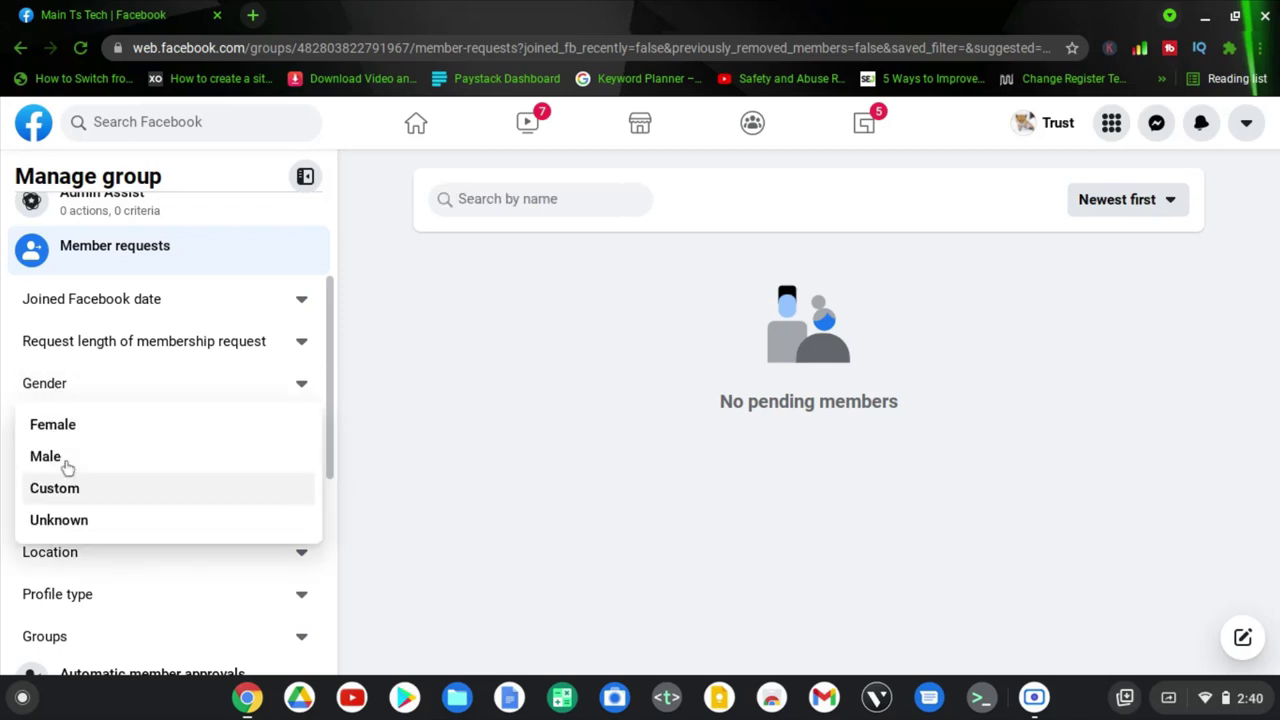
Filter the member requests by Female, Has profile picture and Requested to join.
{"action": "left_click", "coordinate": [66, 430]}
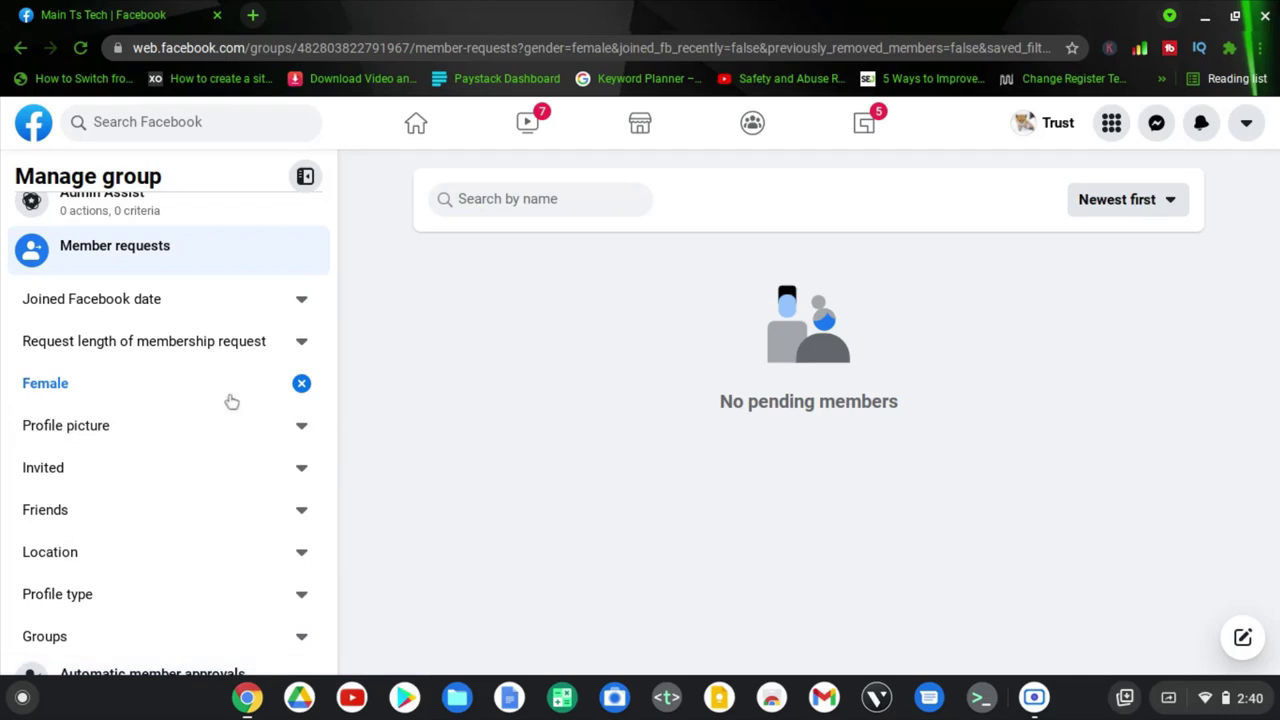
{"action": "key", "text": "Tab"}
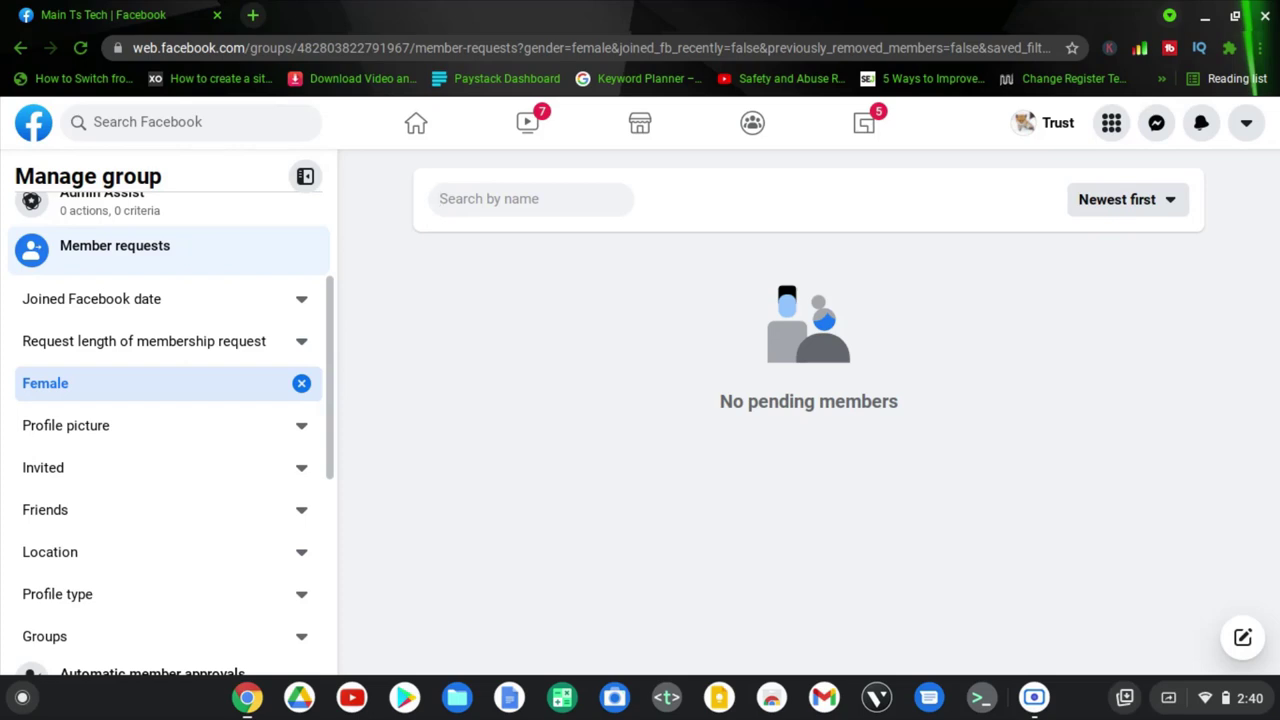
{"action": "left_click", "coordinate": [113, 430]}
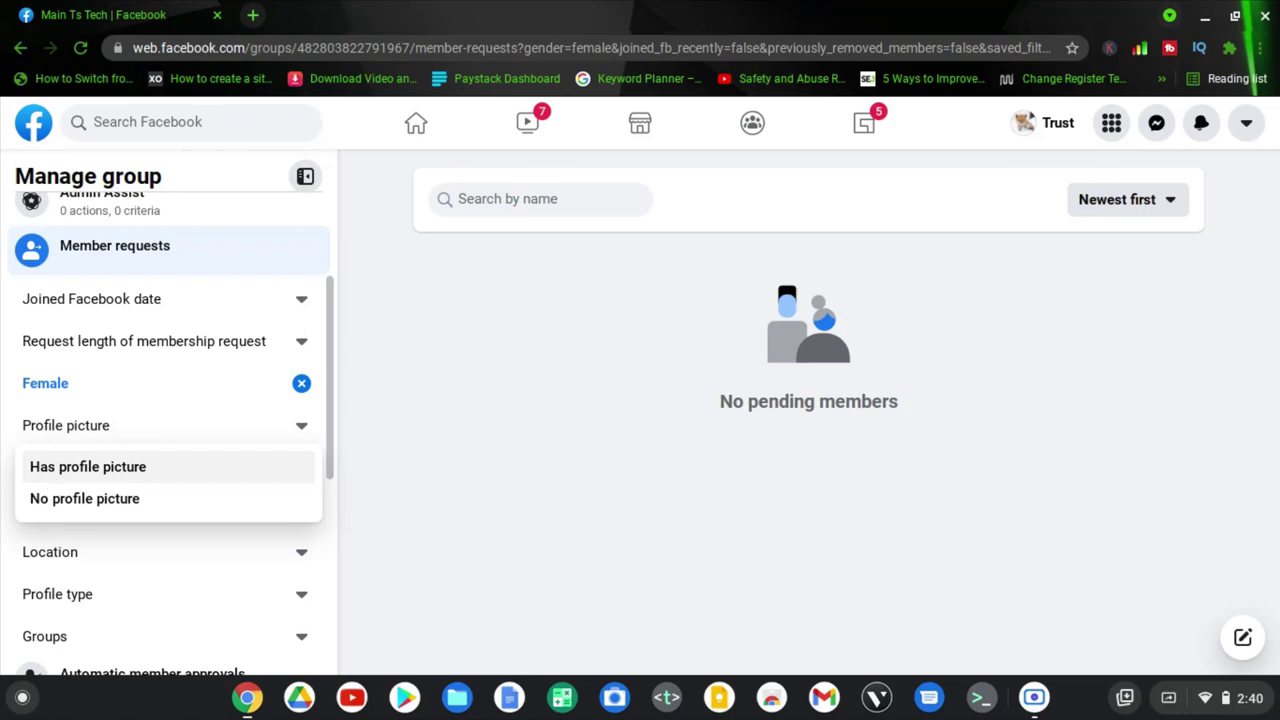
{"action": "left_click", "coordinate": [47, 476]}
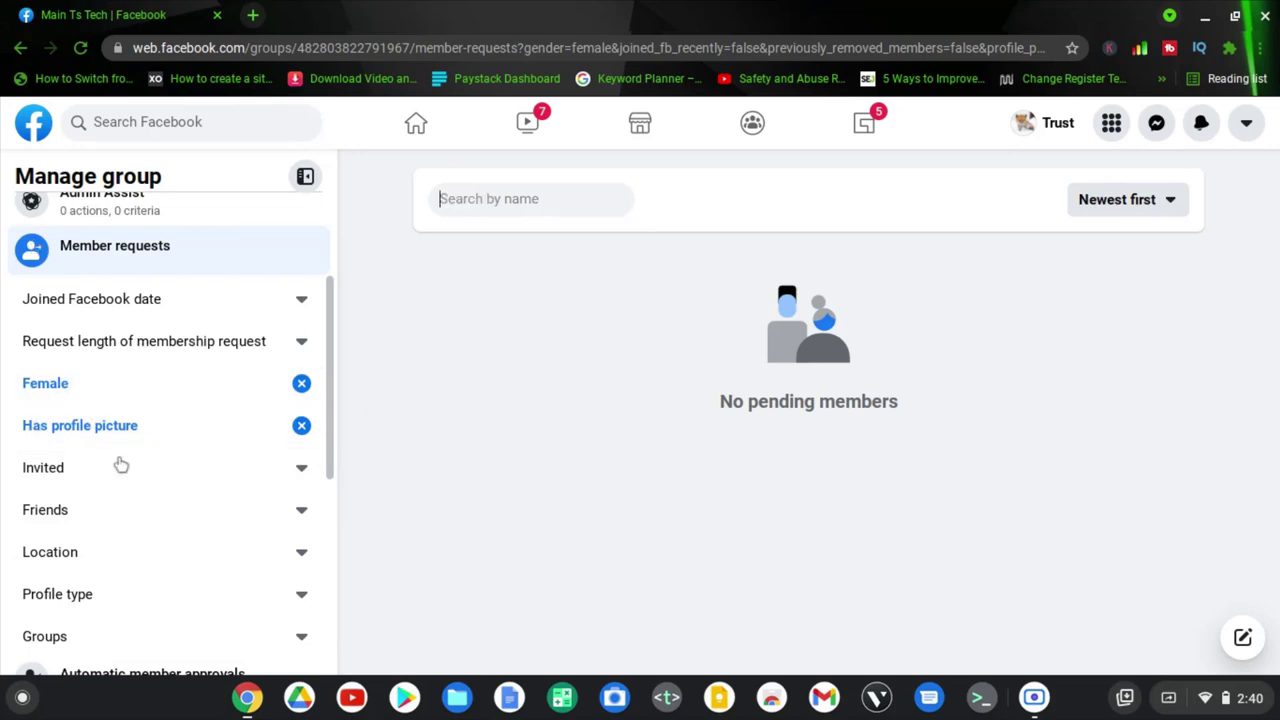
{"action": "left_click", "coordinate": [36, 472]}
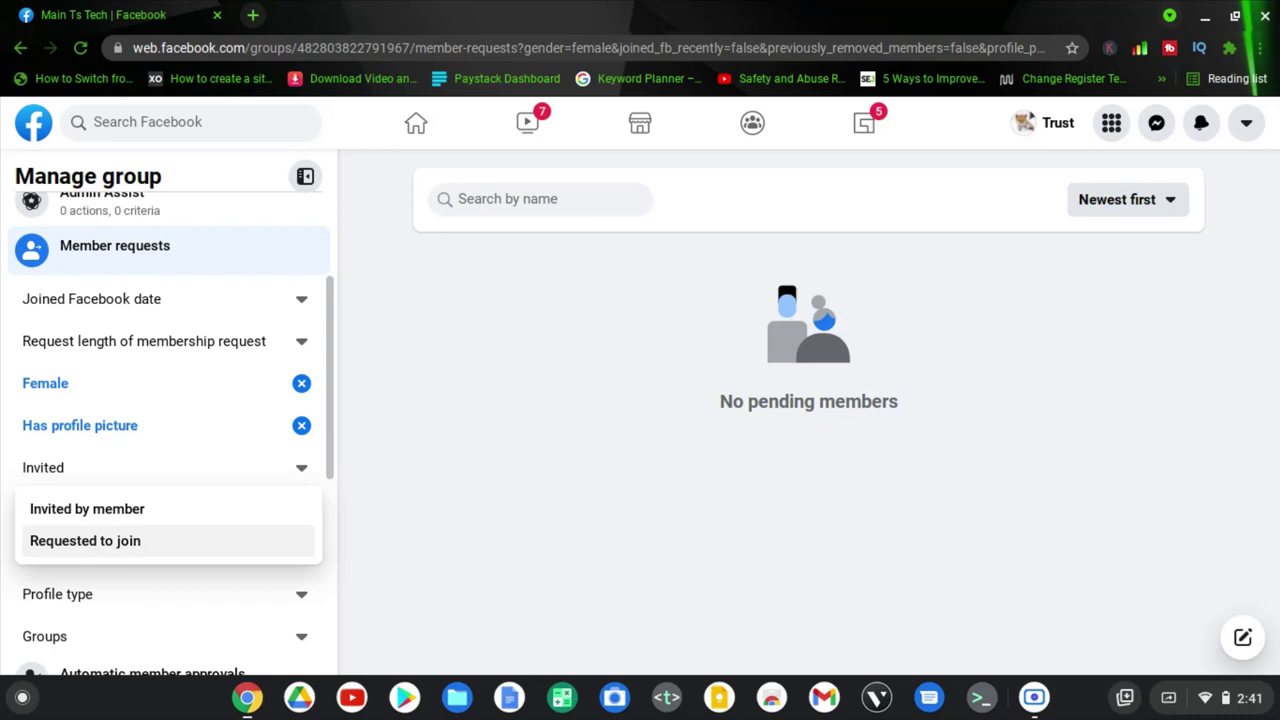
{"action": "left_click", "coordinate": [52, 540]}
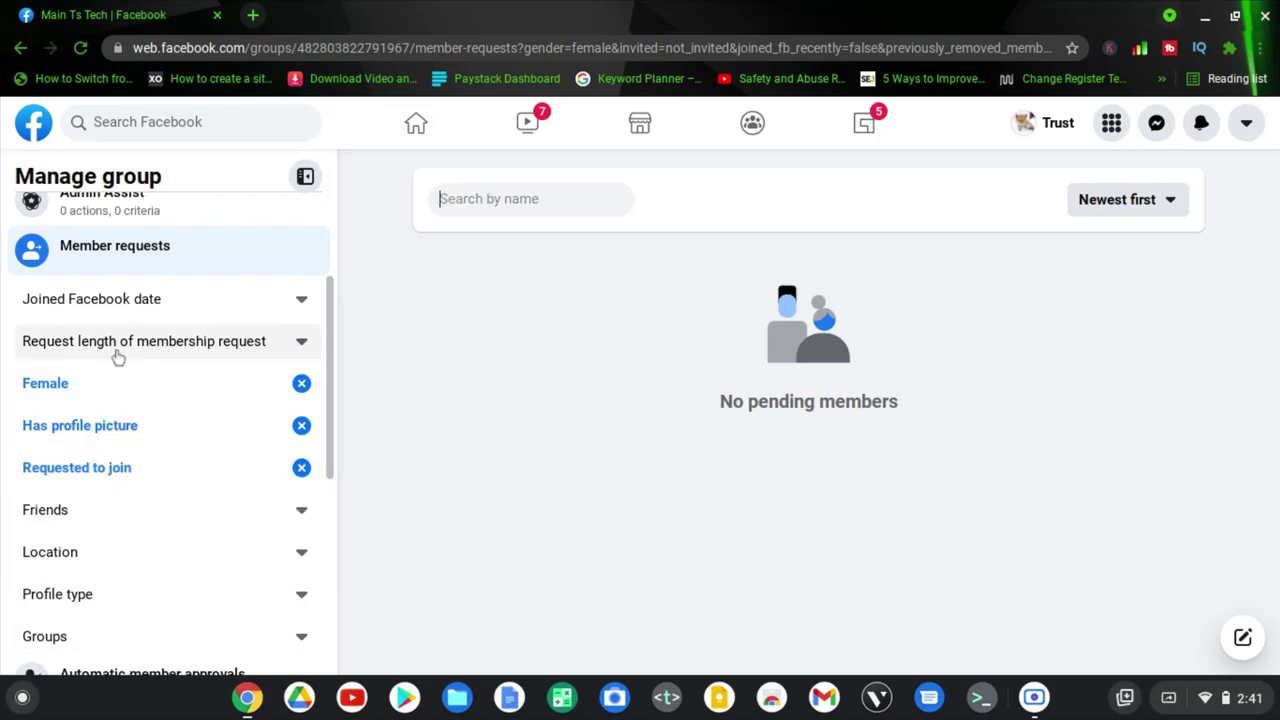
View the options of the Friends and Location filters without applying either.
{"action": "left_click", "coordinate": [63, 514]}
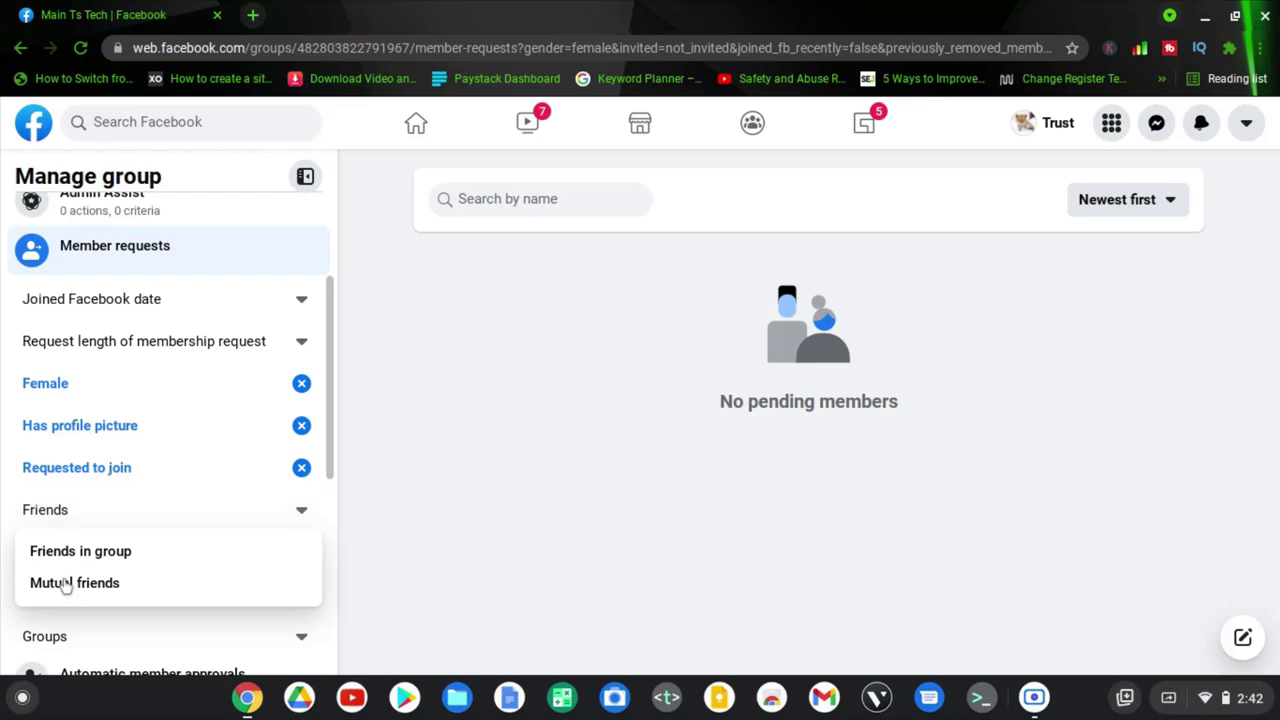
{"action": "left_click", "coordinate": [132, 514]}
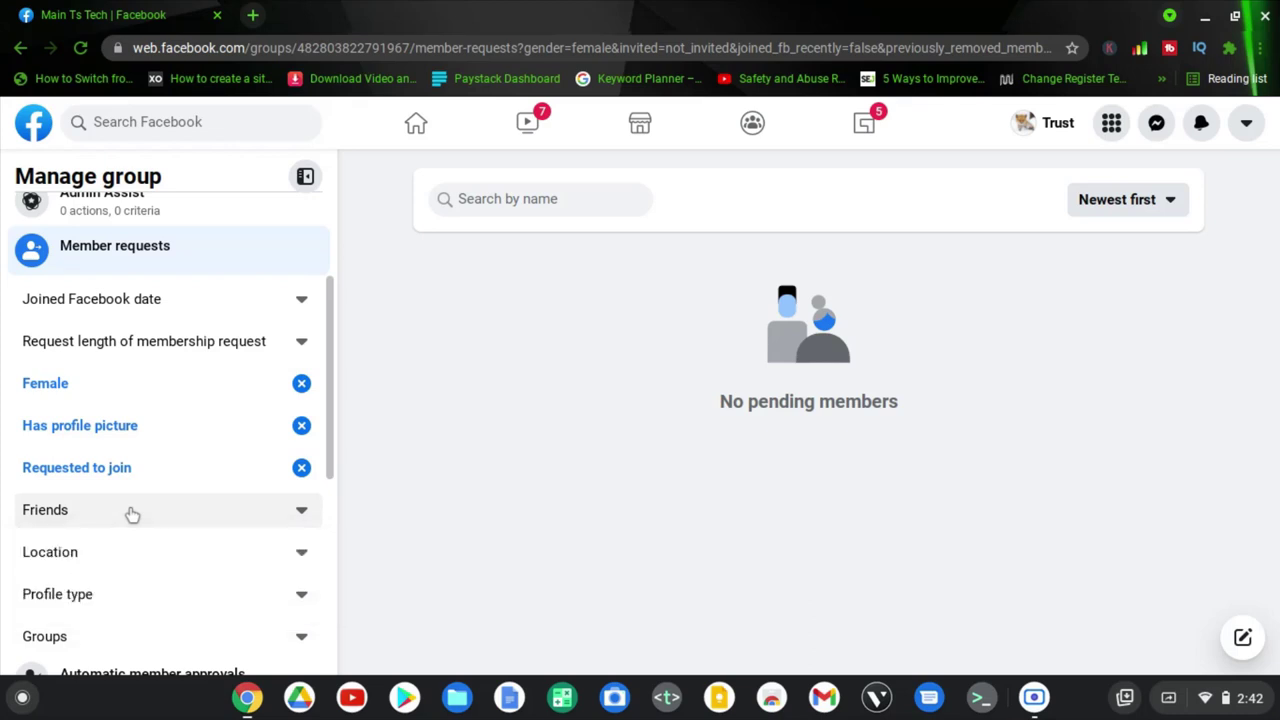
{"action": "scroll", "coordinate": [130, 514], "scroll_direction": "down", "scroll_amount": 2}
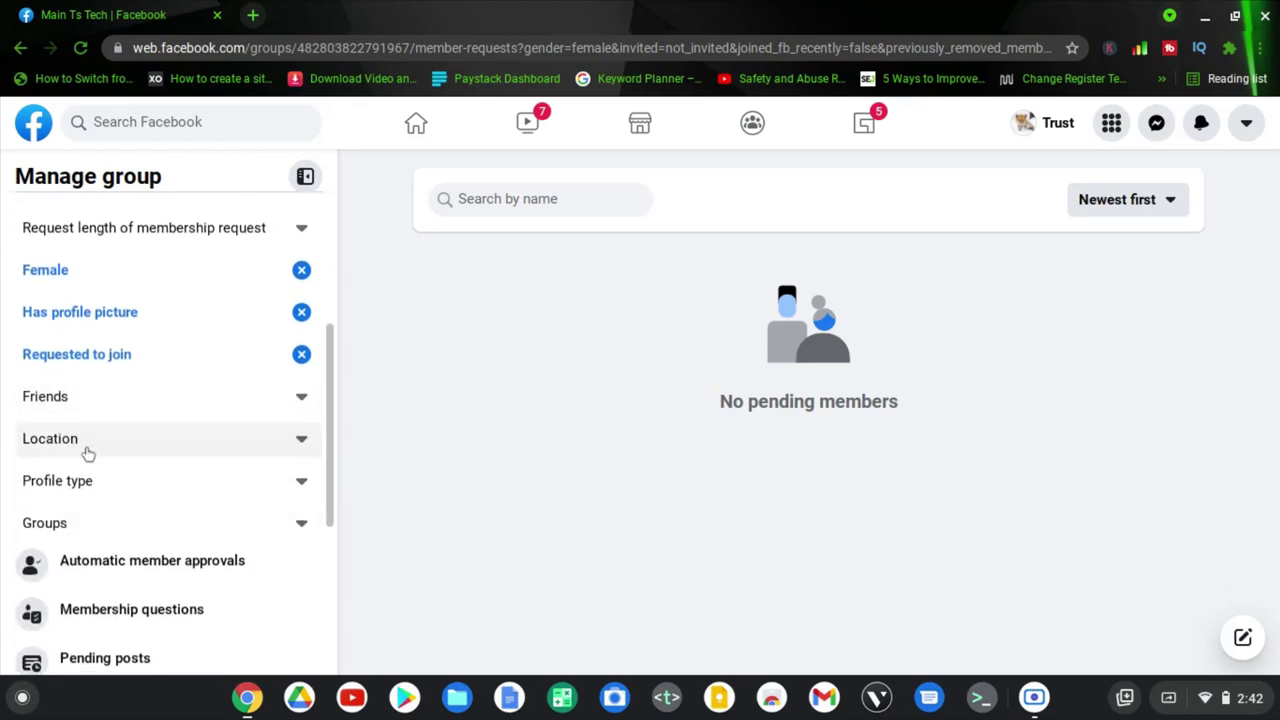
{"action": "left_click", "coordinate": [52, 444]}
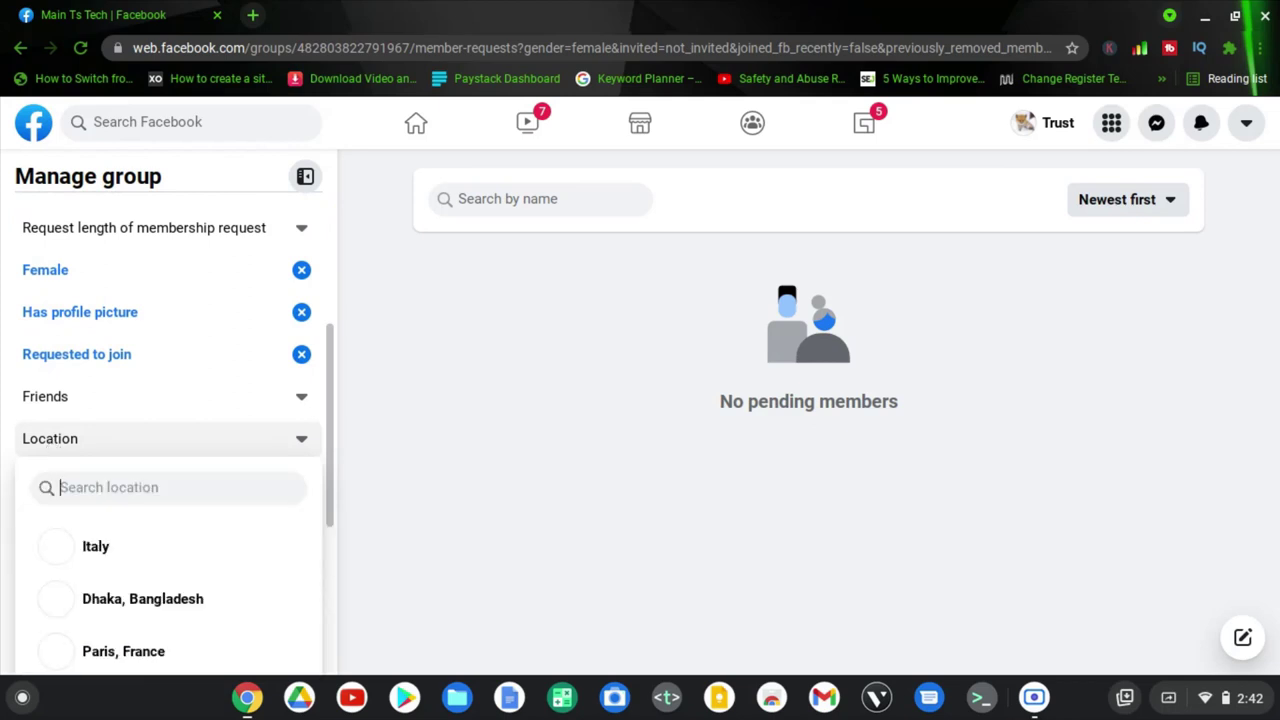
{"action": "left_click", "coordinate": [52, 443]}
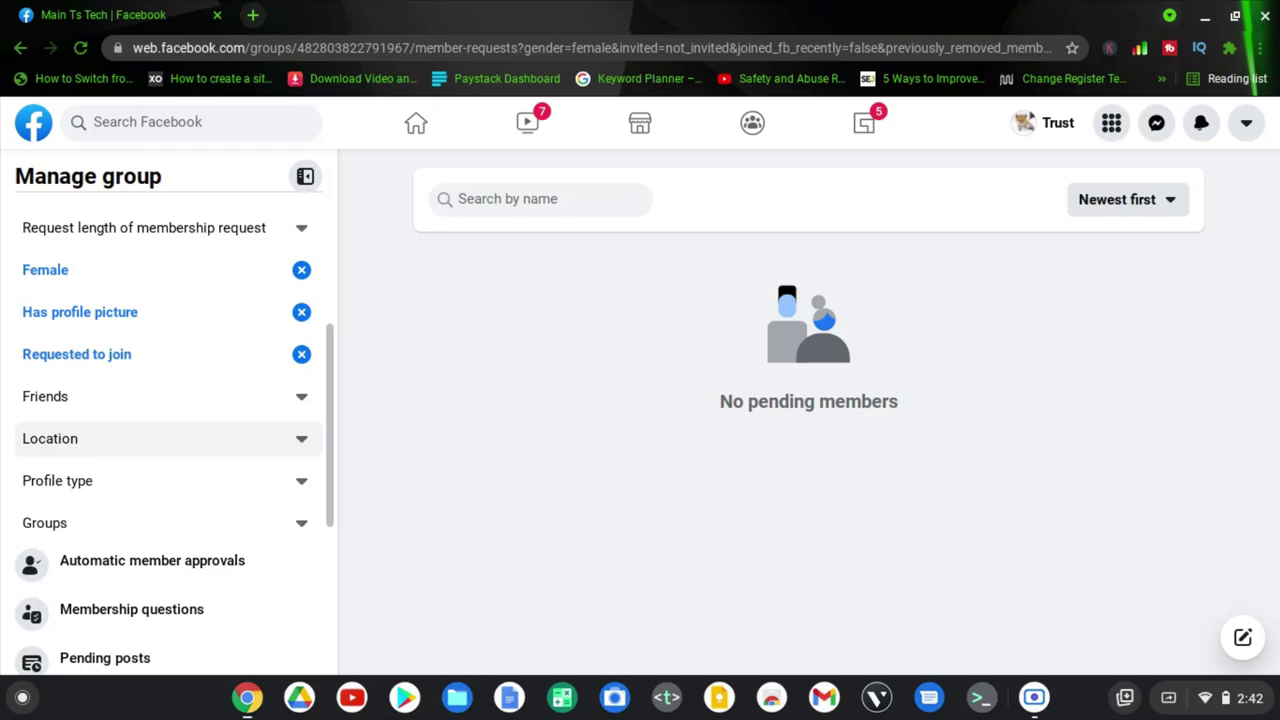
View the group's automatic member approvals page and return to the member requests.
{"action": "scroll", "coordinate": [180, 450], "scroll_direction": "down", "scroll_amount": 3}
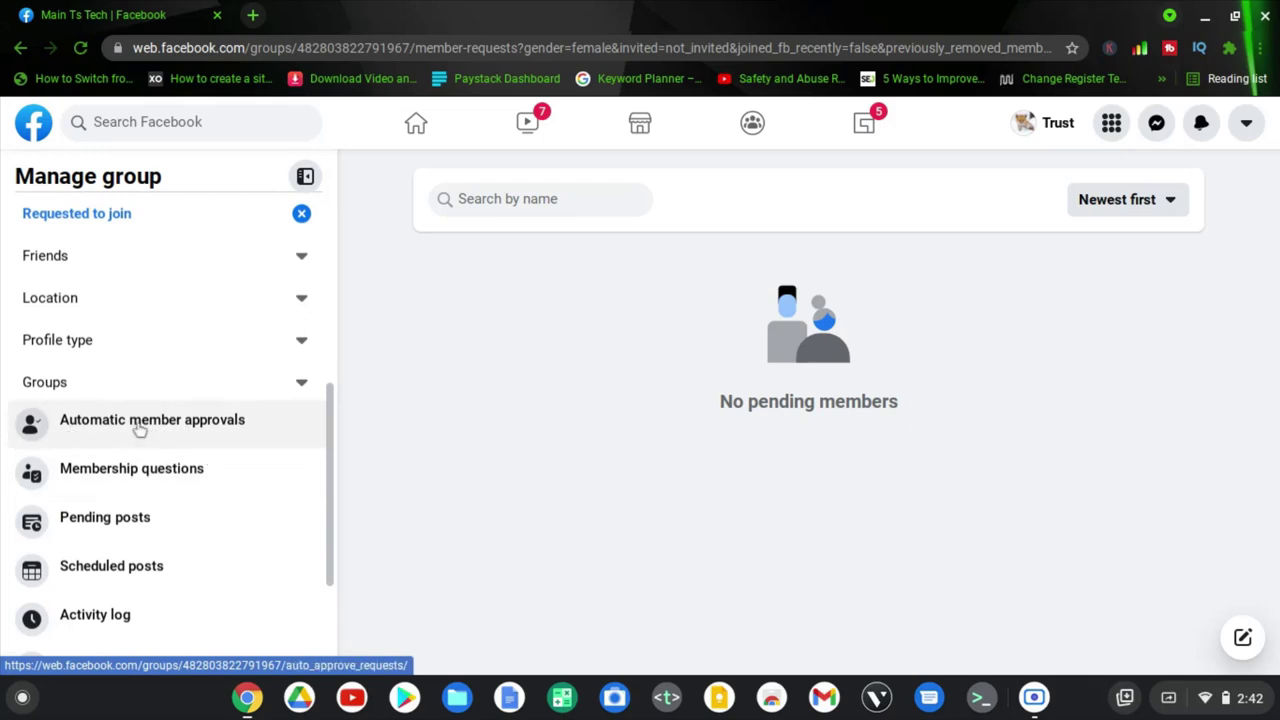
{"action": "left_click", "coordinate": [192, 434]}
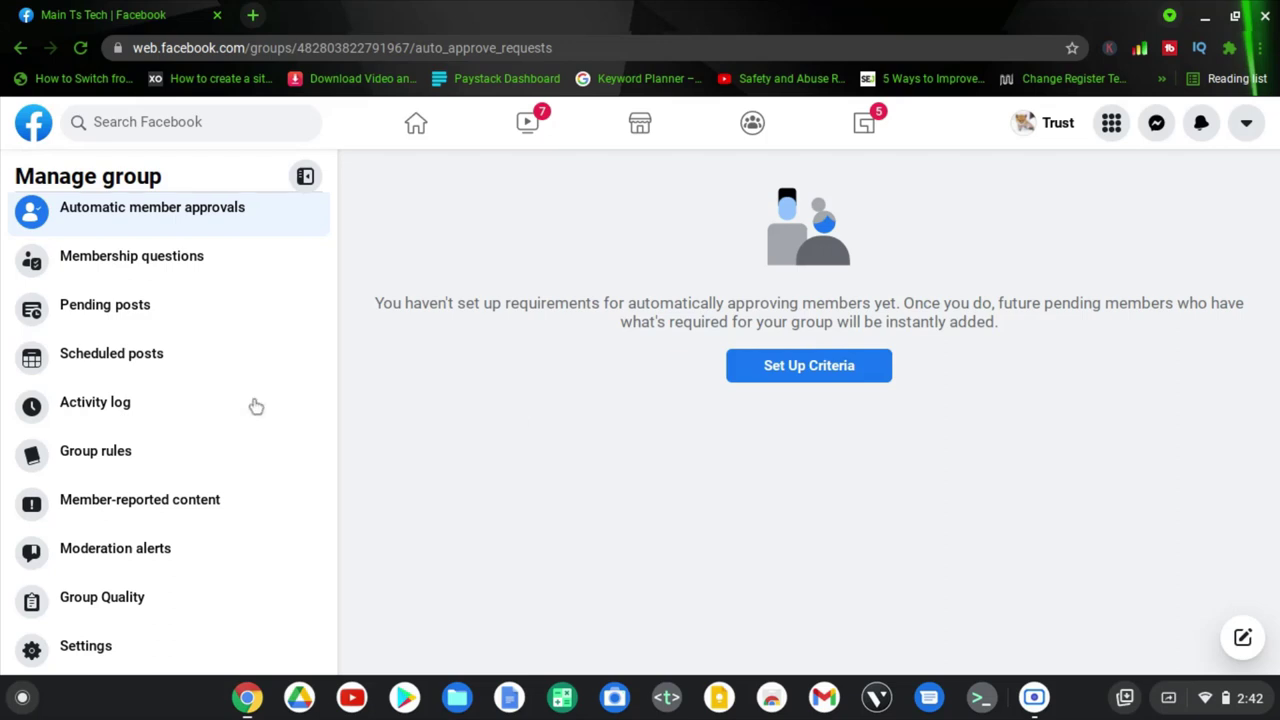
{"action": "scroll", "coordinate": [249, 404], "scroll_direction": "up", "scroll_amount": 3}
{"action": "scroll", "coordinate": [249, 404], "scroll_direction": "up", "scroll_amount": 1}
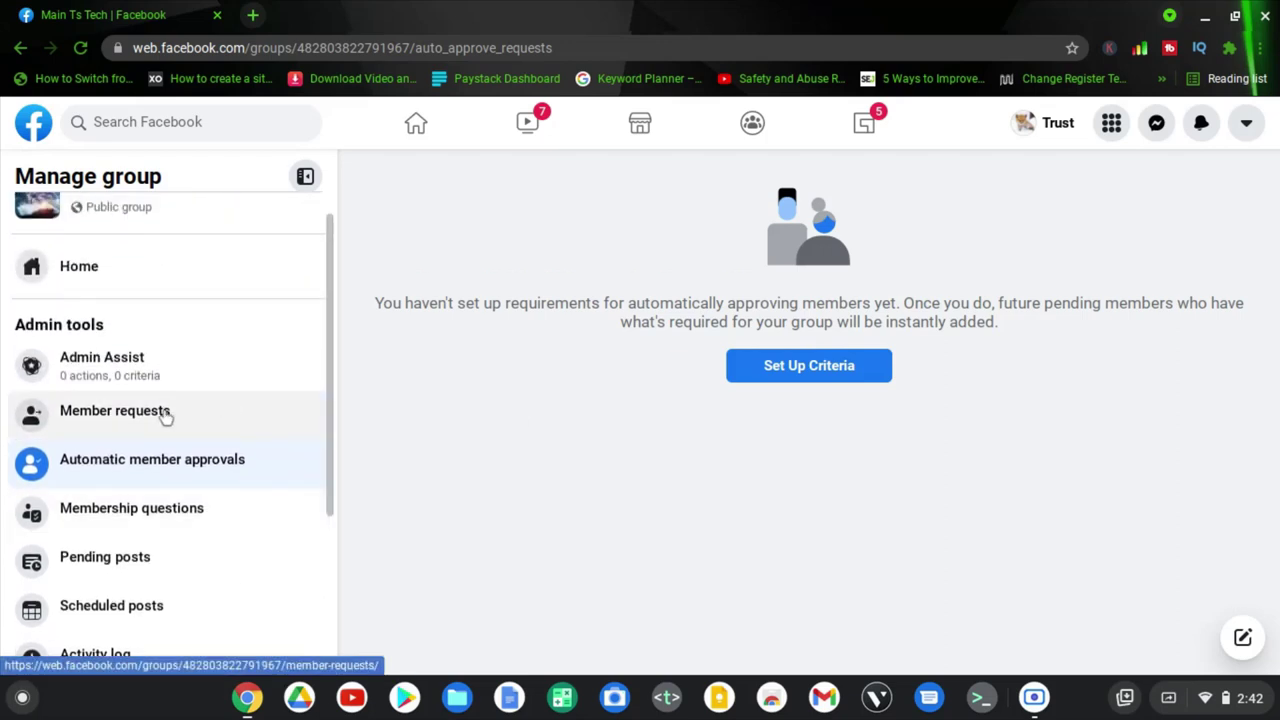
{"action": "left_click", "coordinate": [165, 416]}
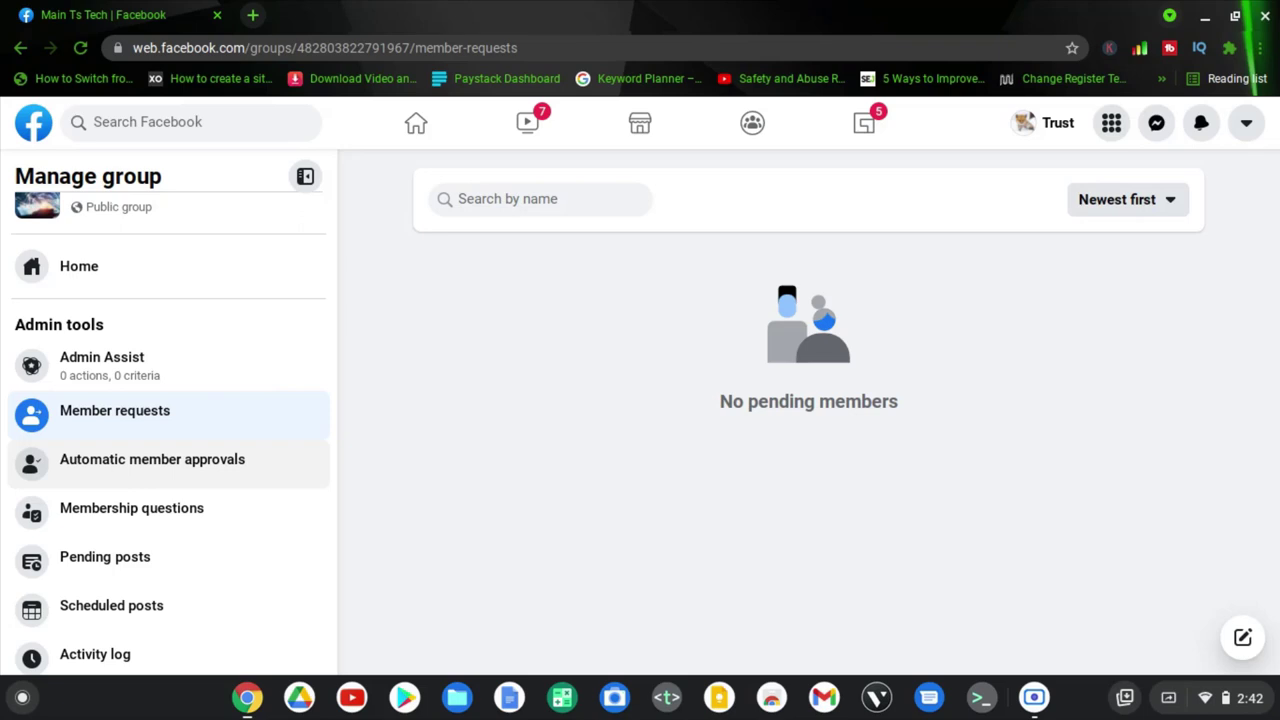
{"action": "scroll", "coordinate": [290, 400], "scroll_direction": "down", "scroll_amount": 3}
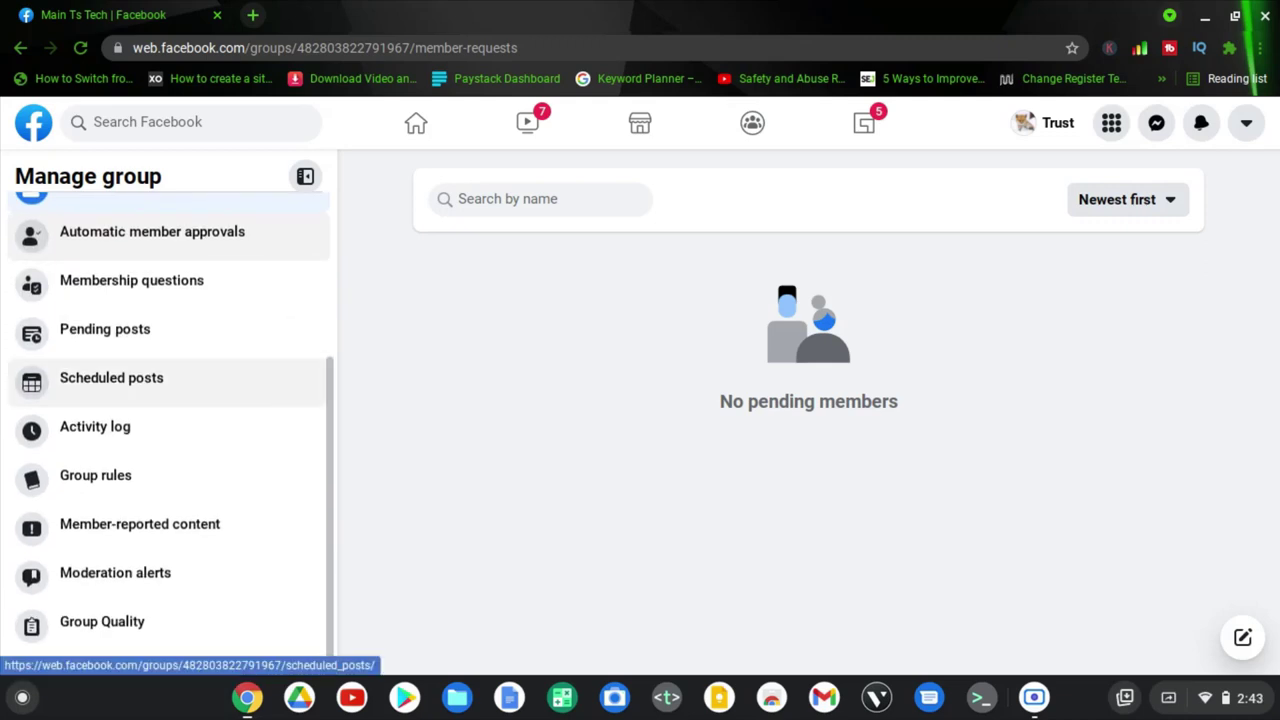
Leave the Main Ts Tech member requests and open Ts tech talk - Group from the list of groups.
{"action": "scroll", "coordinate": [170, 400], "scroll_direction": "up", "scroll_amount": 3}
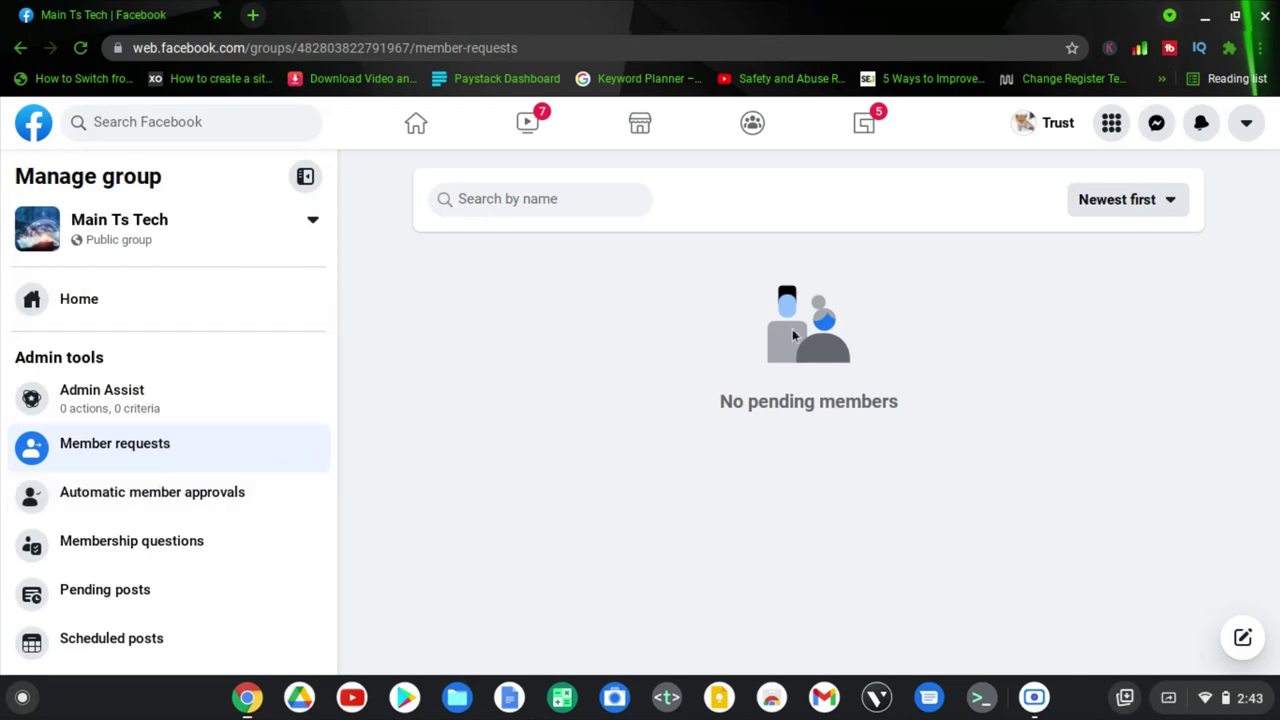
{"action": "left_click", "coordinate": [92, 305]}
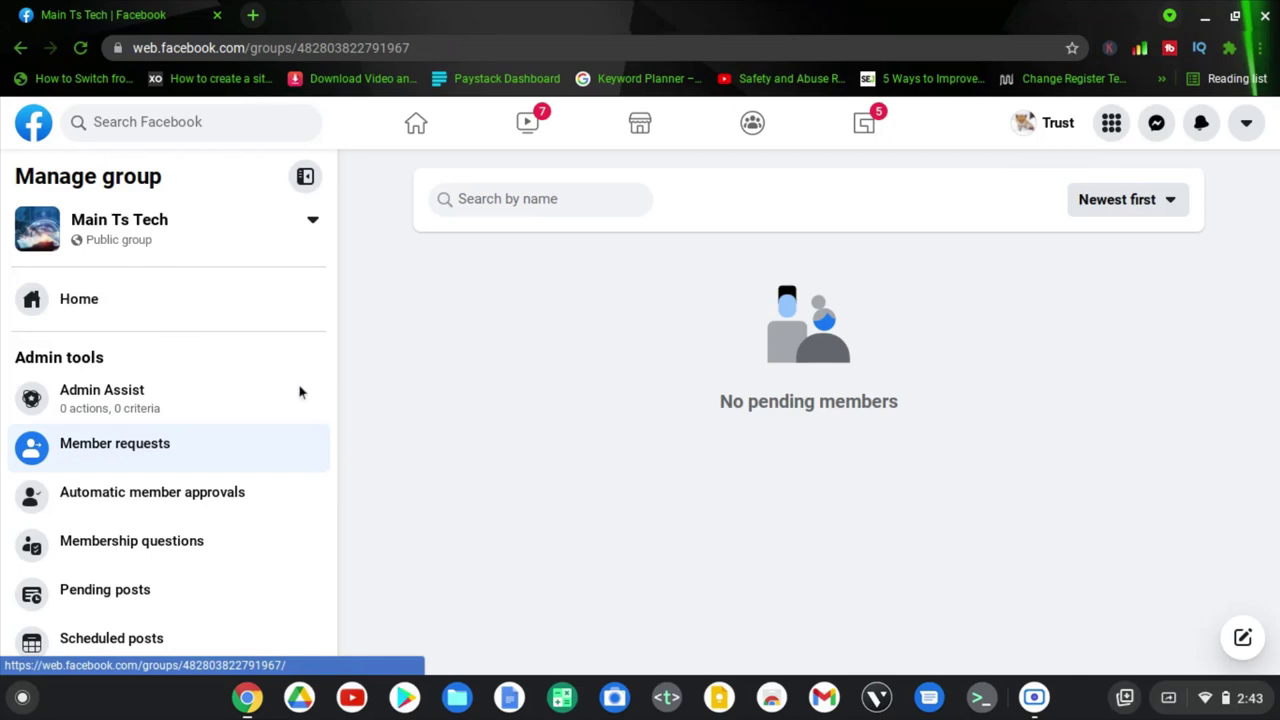
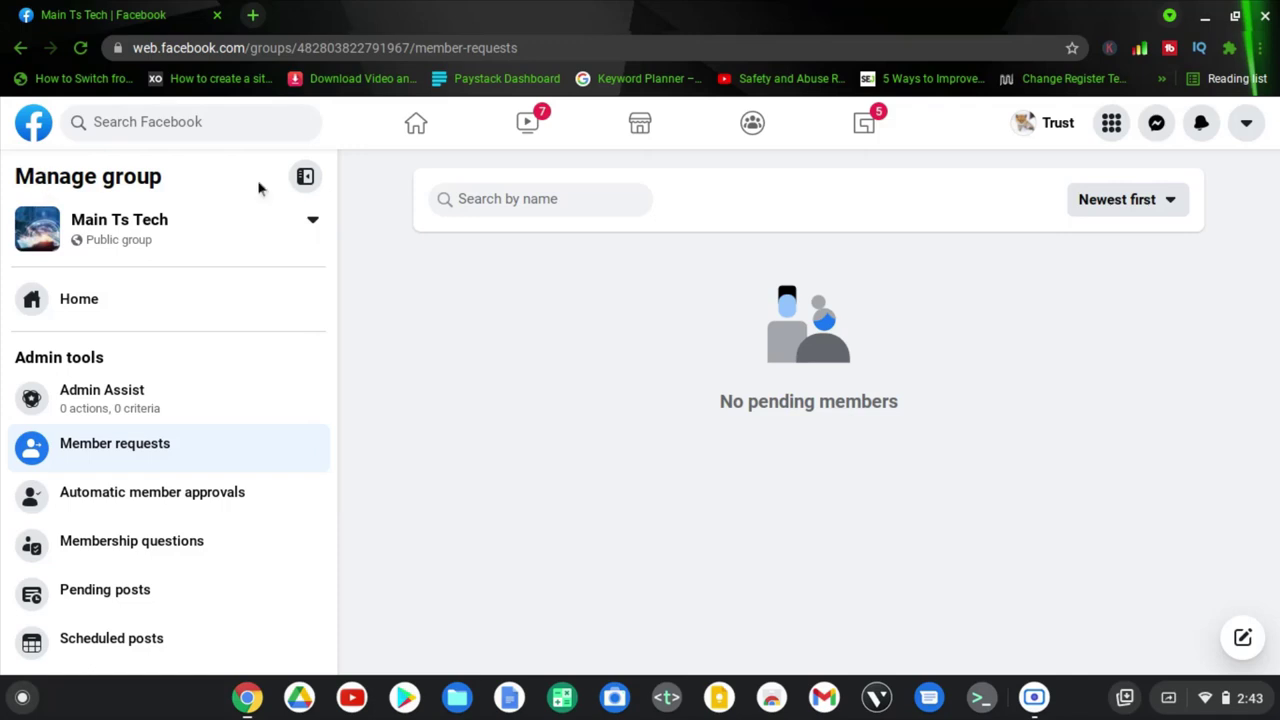
{"action": "left_click", "coordinate": [48, 125]}
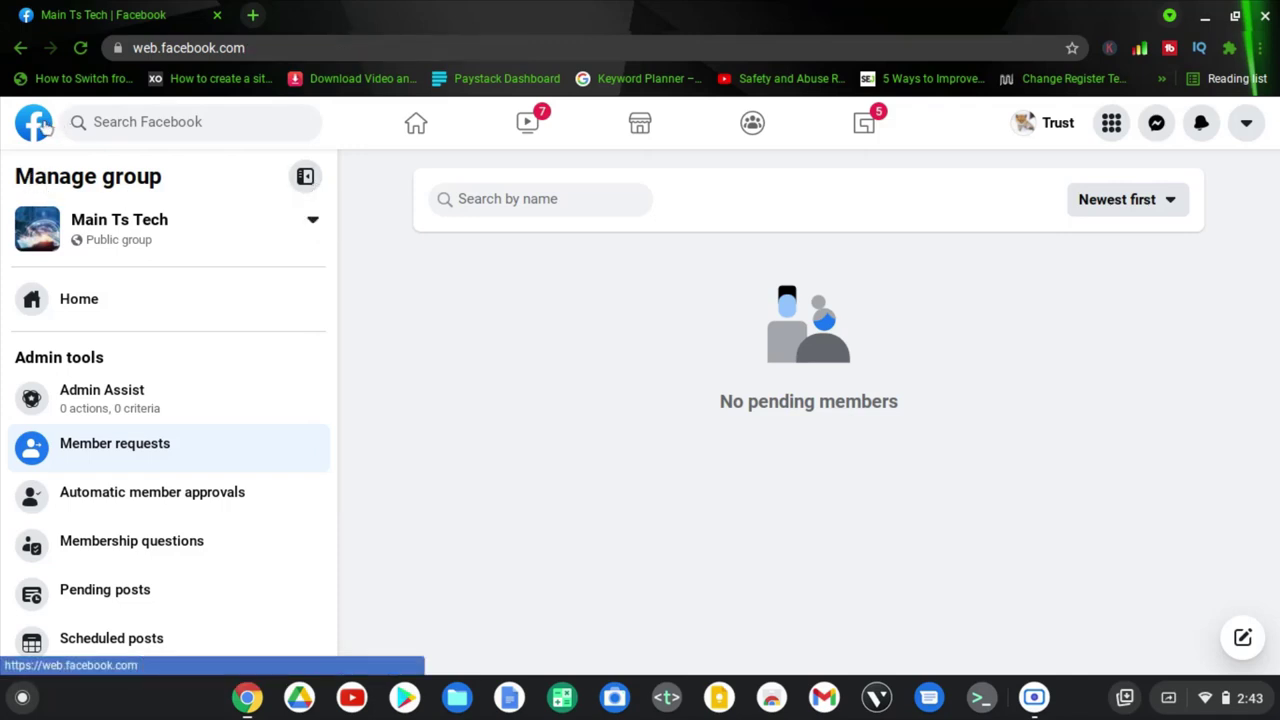
{"action": "left_click", "coordinate": [745, 140]}
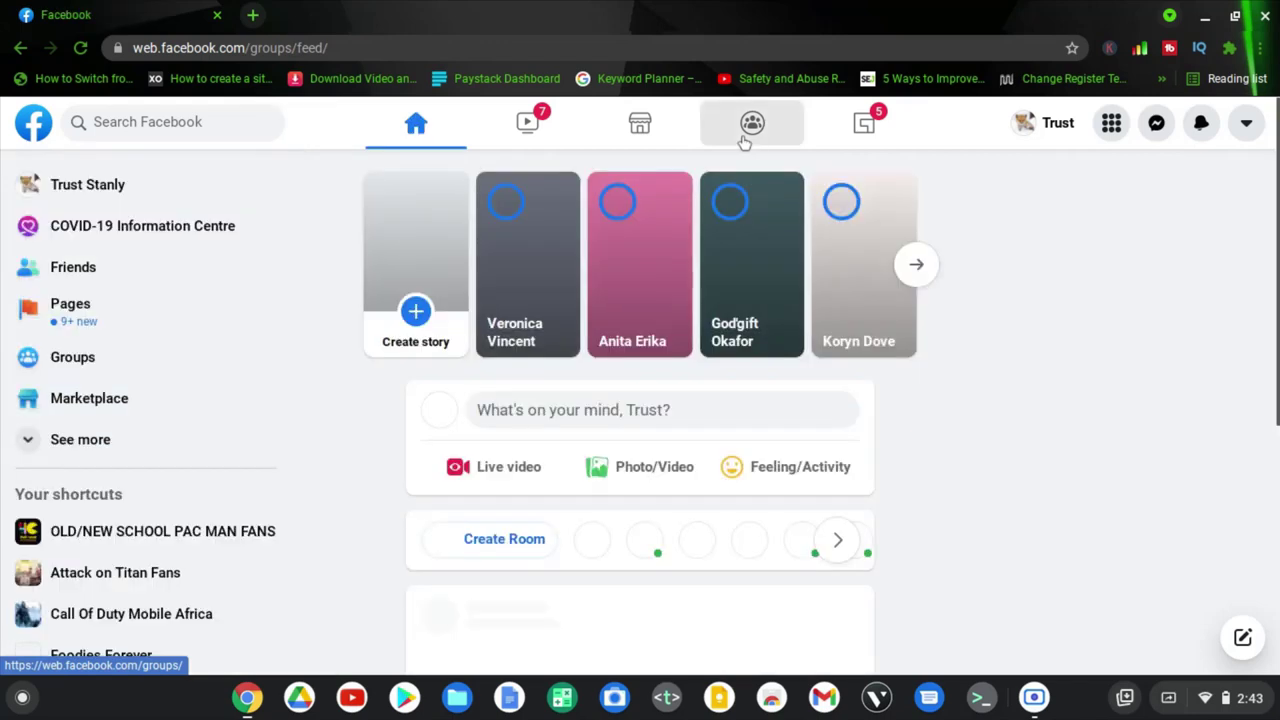
{"action": "scroll", "coordinate": [151, 360], "scroll_direction": "down", "scroll_amount": 3}
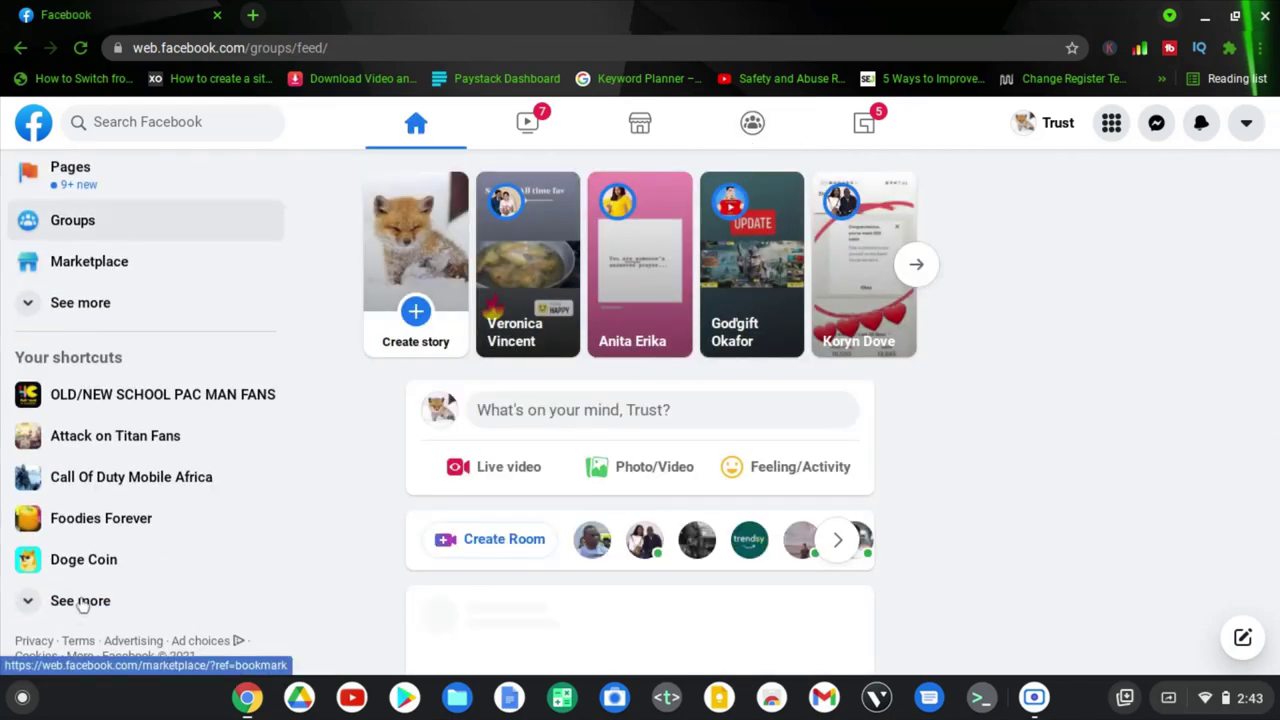
{"action": "scroll", "coordinate": [163, 337], "scroll_direction": "down", "scroll_amount": 5}
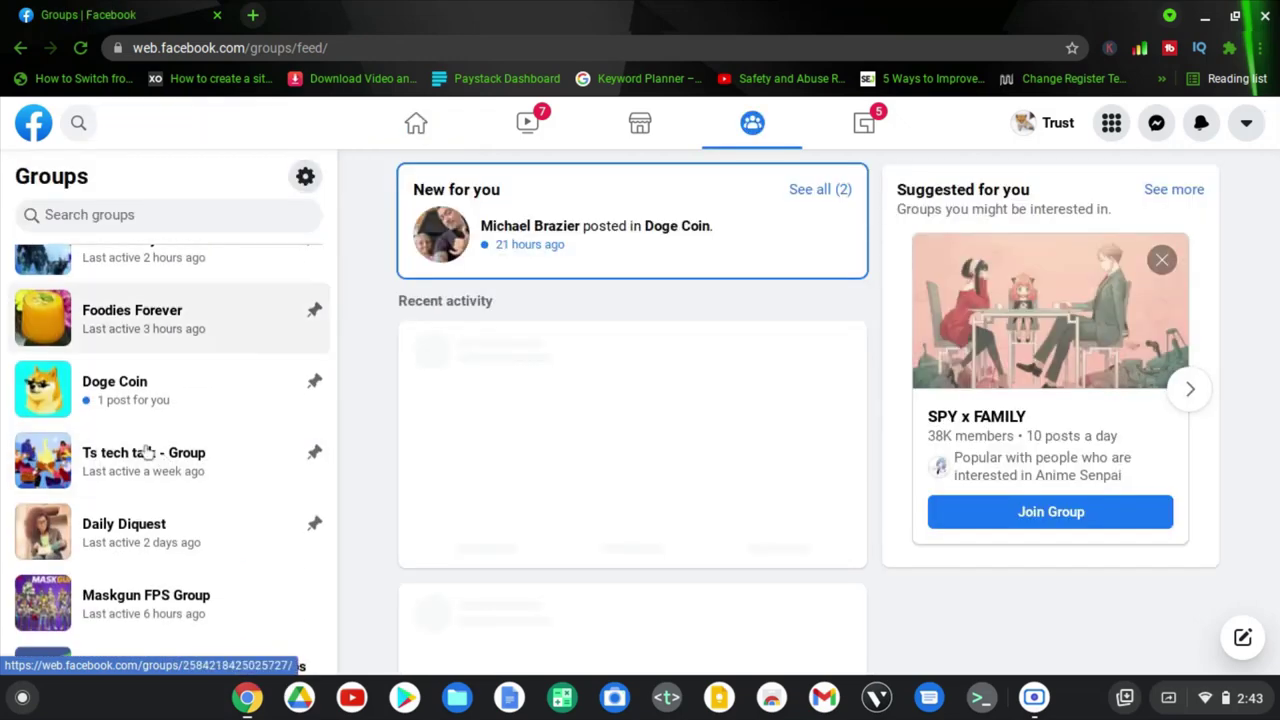
{"action": "left_click", "coordinate": [143, 465]}
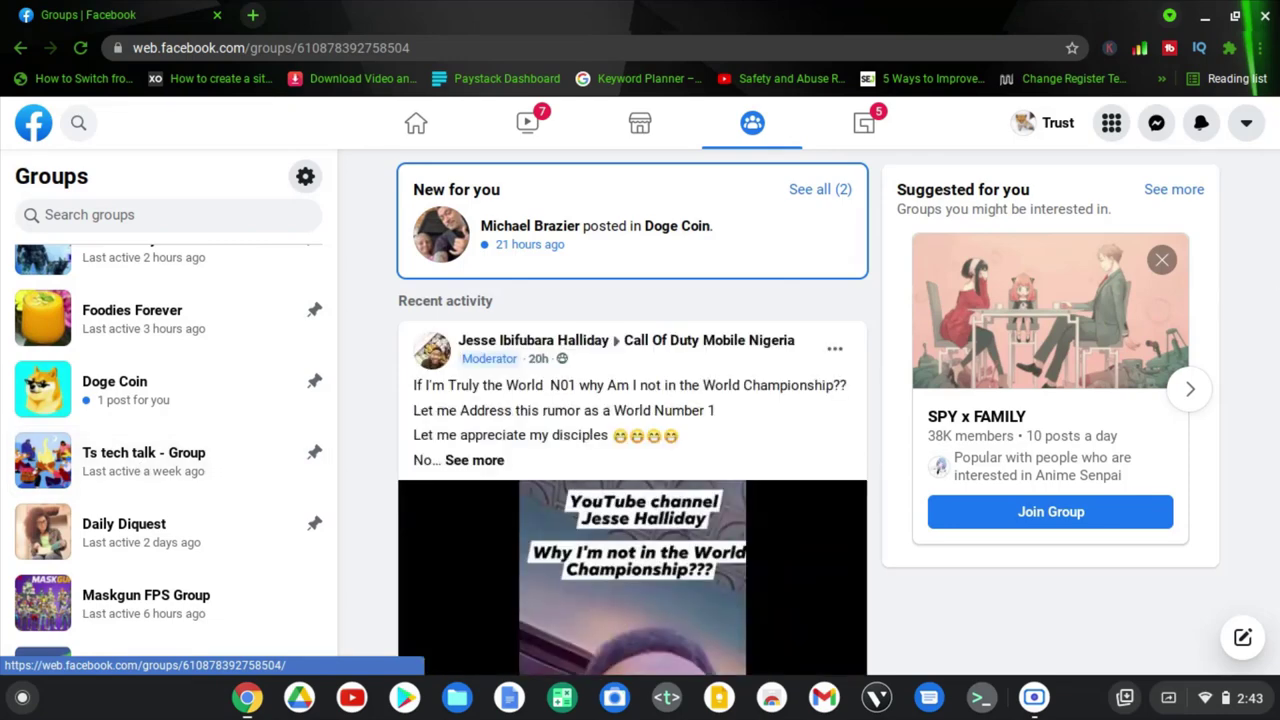
{"action": "left_click", "coordinate": [157, 457]}
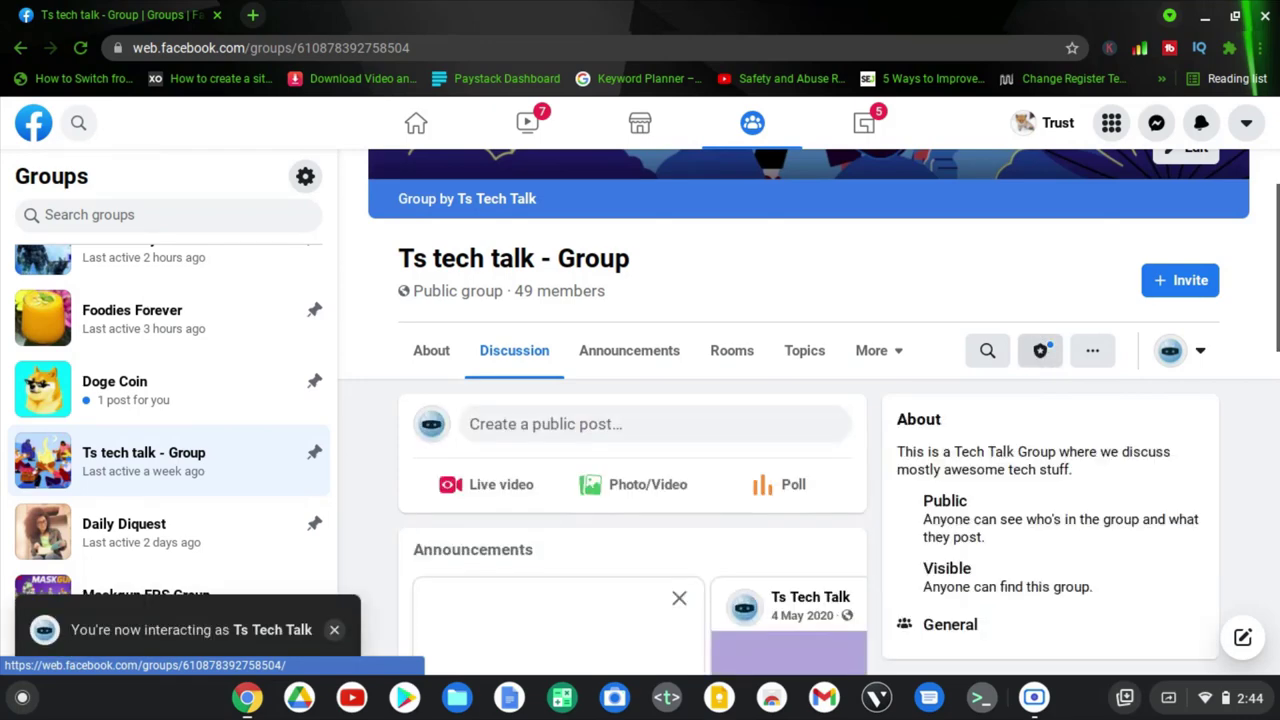
View the member requests of Ts tech talk - Group and open its automatic member approvals page.
{"action": "left_click", "coordinate": [1039, 352]}
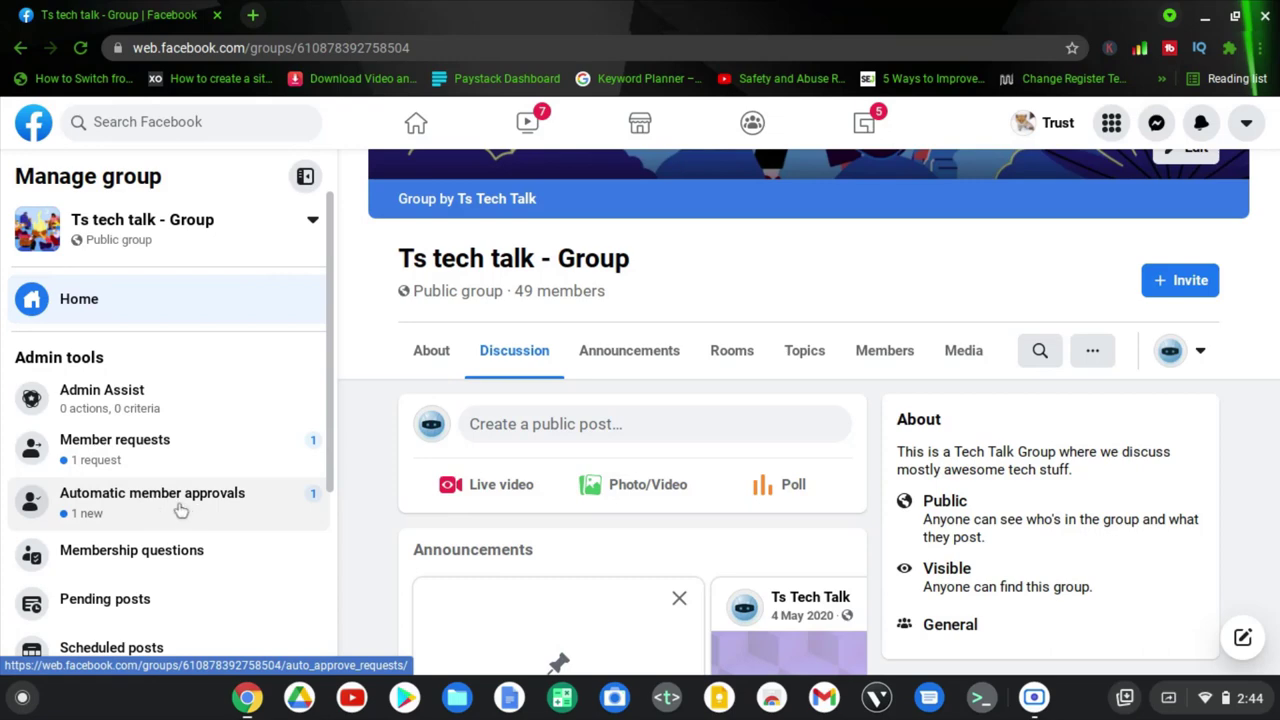
{"action": "left_click", "coordinate": [113, 459]}
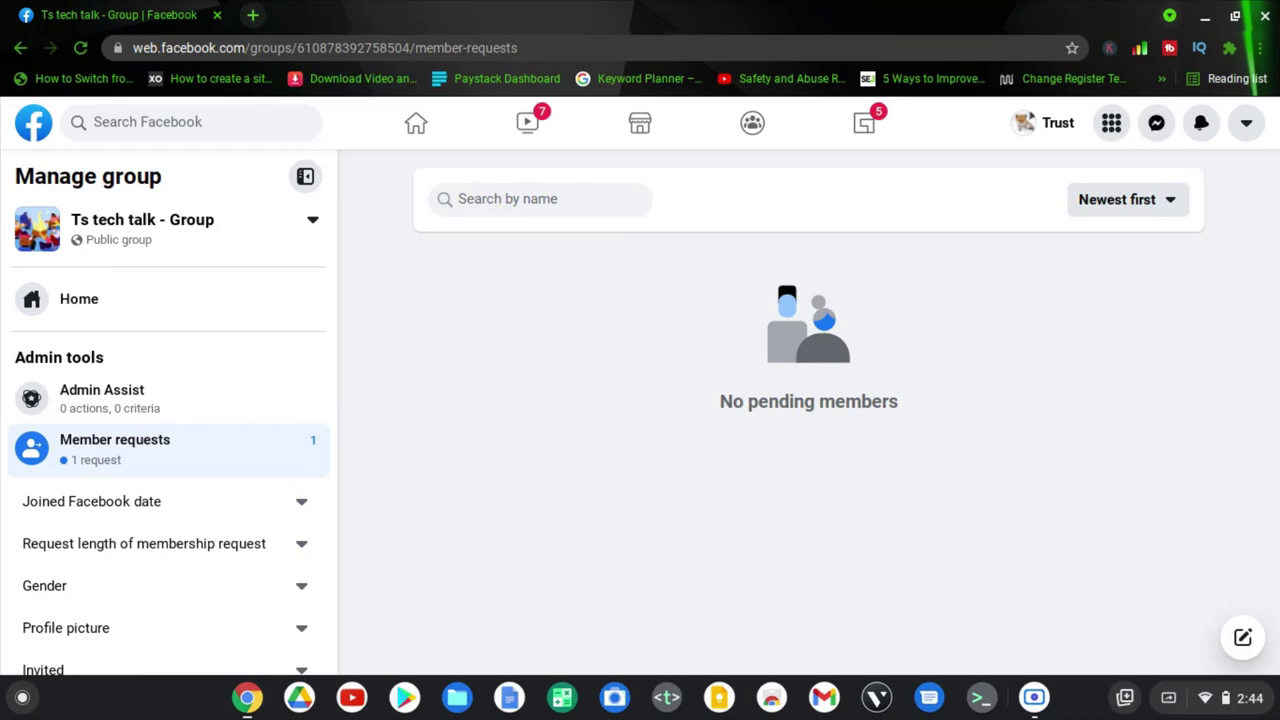
{"action": "scroll", "coordinate": [248, 391], "scroll_direction": "down", "scroll_amount": 4}
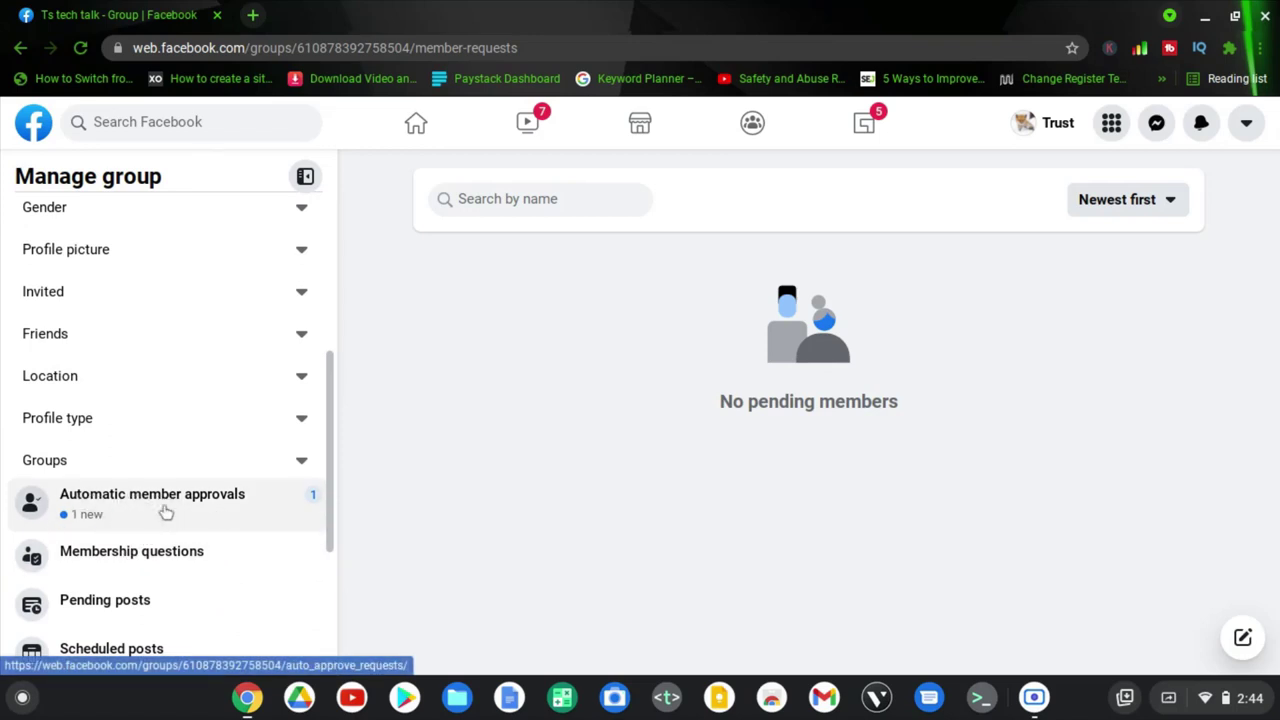
{"action": "left_click", "coordinate": [166, 512]}
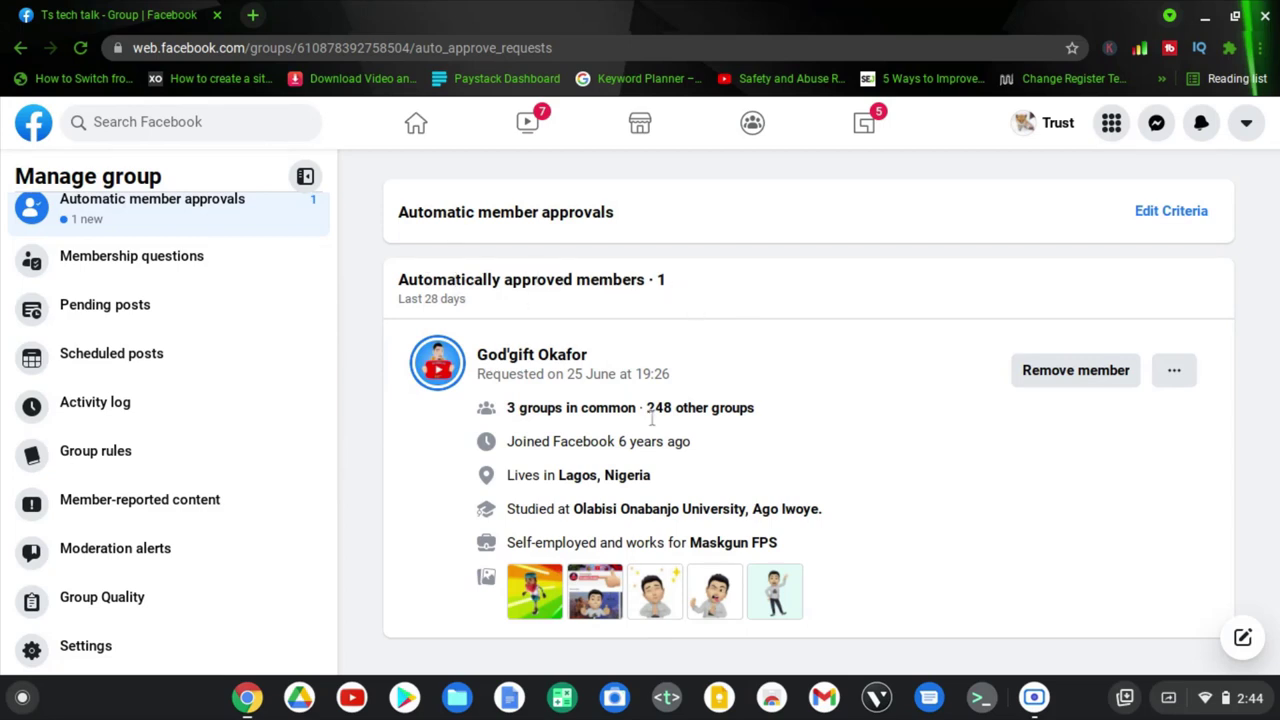
{"action": "mouse_move", "coordinate": [521, 414]}
{"action": "scroll", "coordinate": [109, 326], "scroll_direction": "up", "scroll_amount": 3}
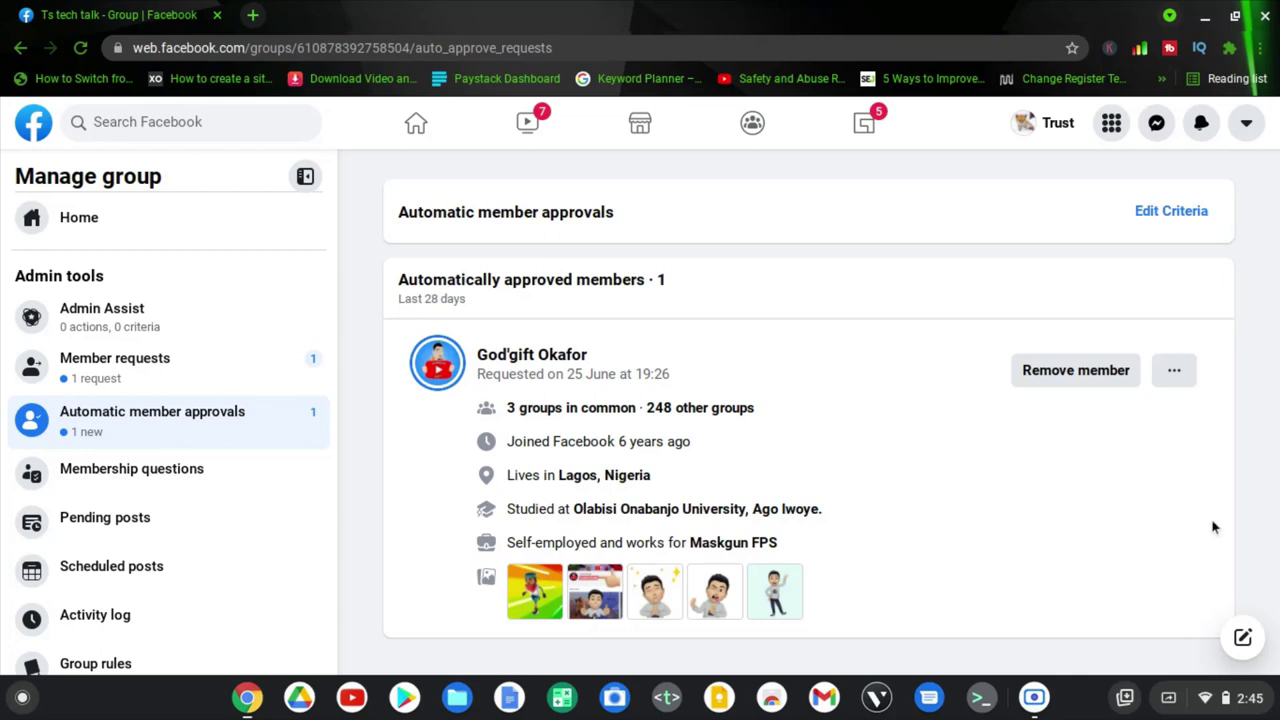
Open the automatic approval criteria and try out the friends requirement and the Joined Facebook period options, keeping both as they are.
{"action": "left_click", "coordinate": [1171, 214]}
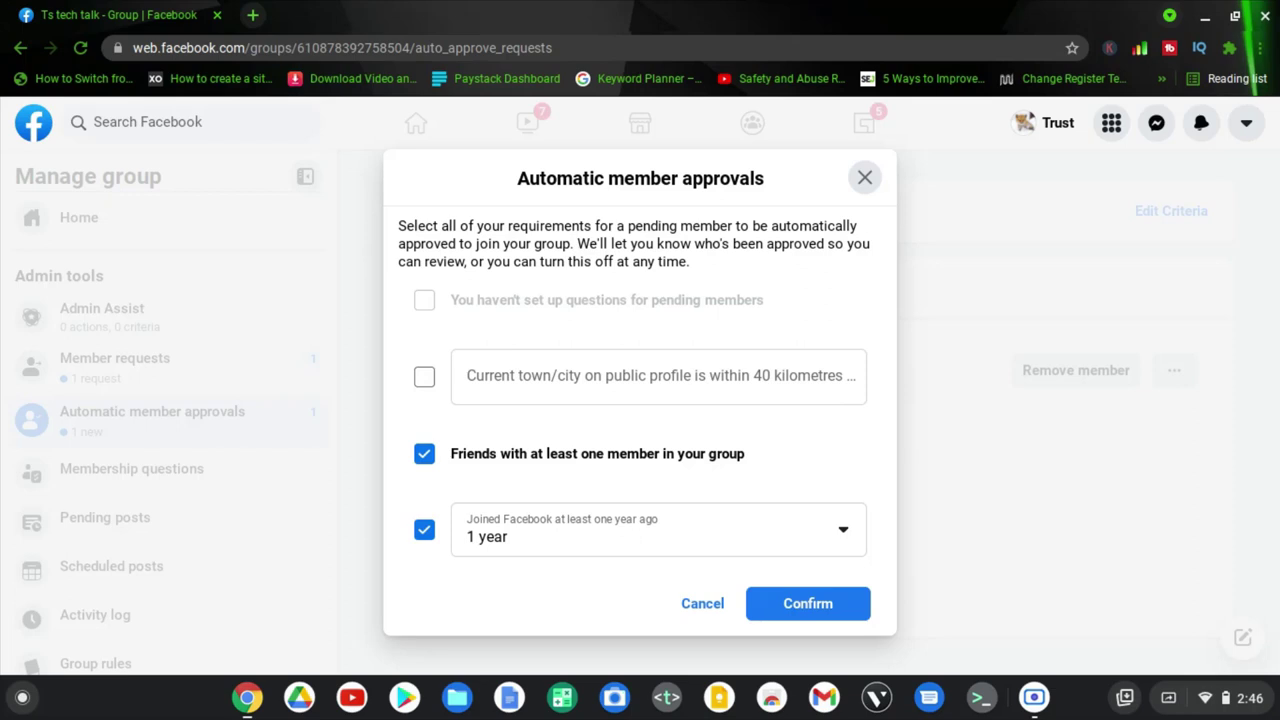
{"action": "left_click", "coordinate": [424, 455]}
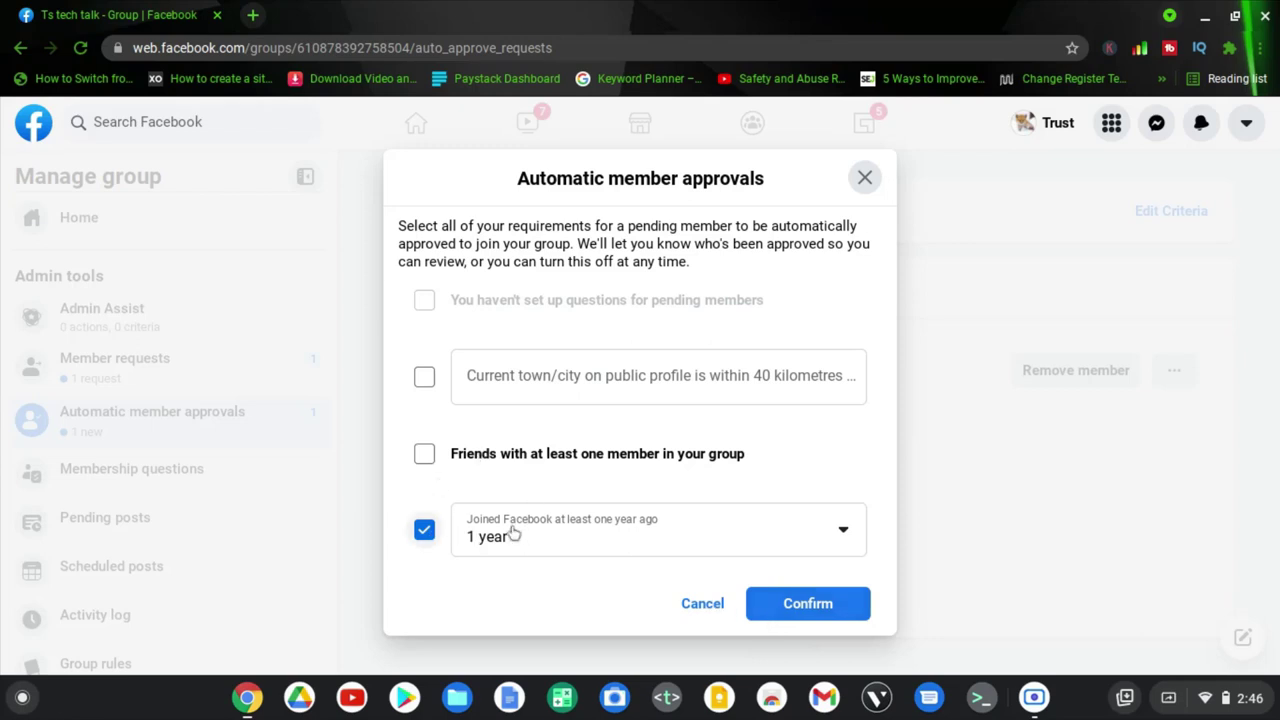
{"action": "left_click", "coordinate": [425, 455]}
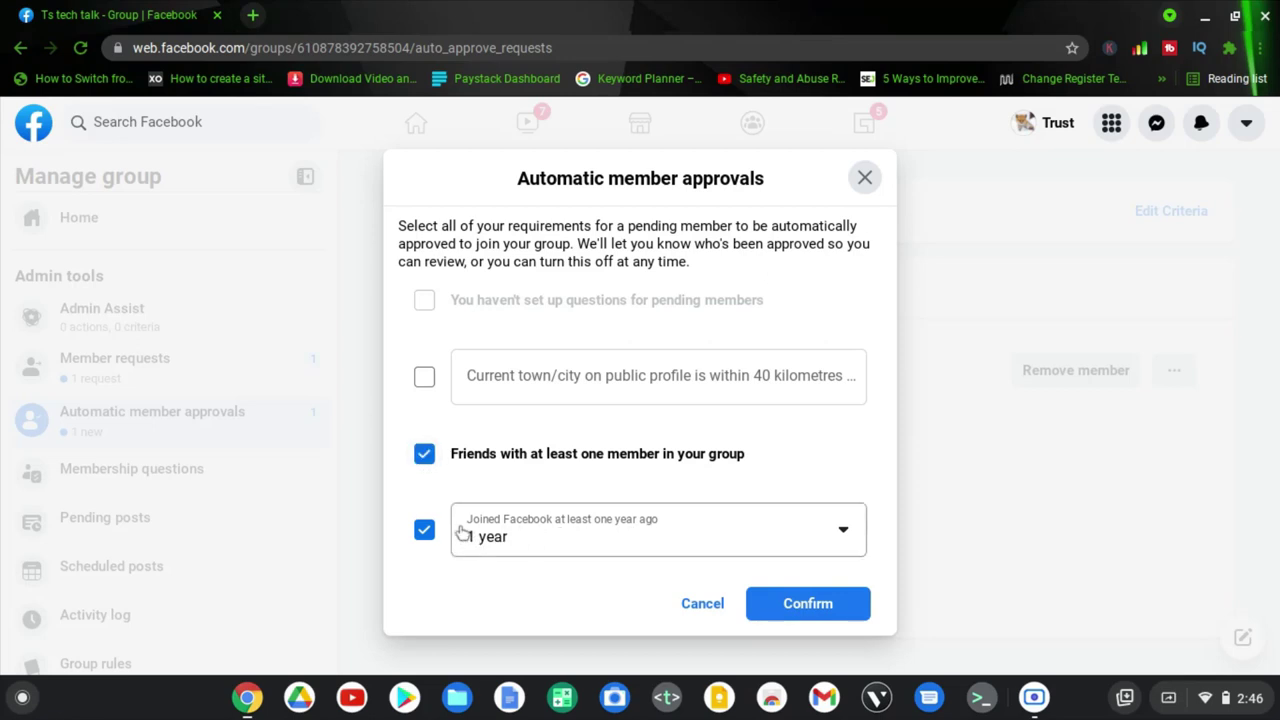
{"action": "left_click", "coordinate": [480, 545]}
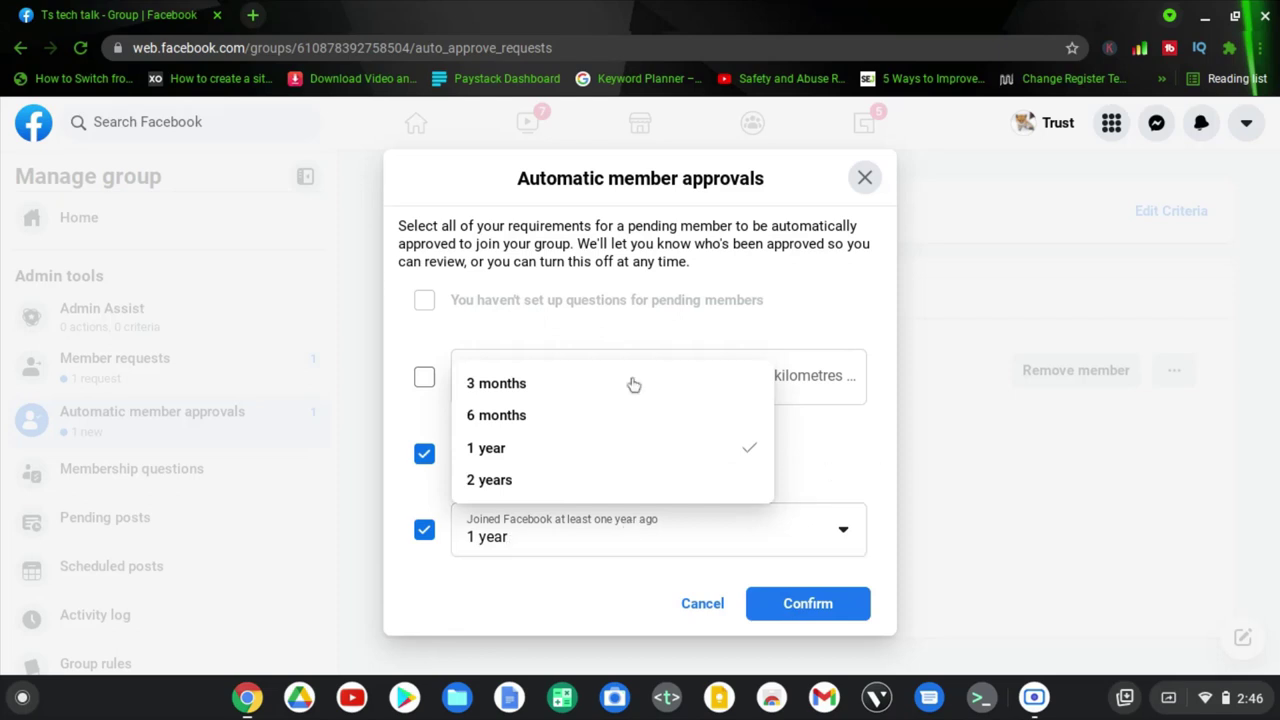
{"action": "left_click", "coordinate": [805, 466]}
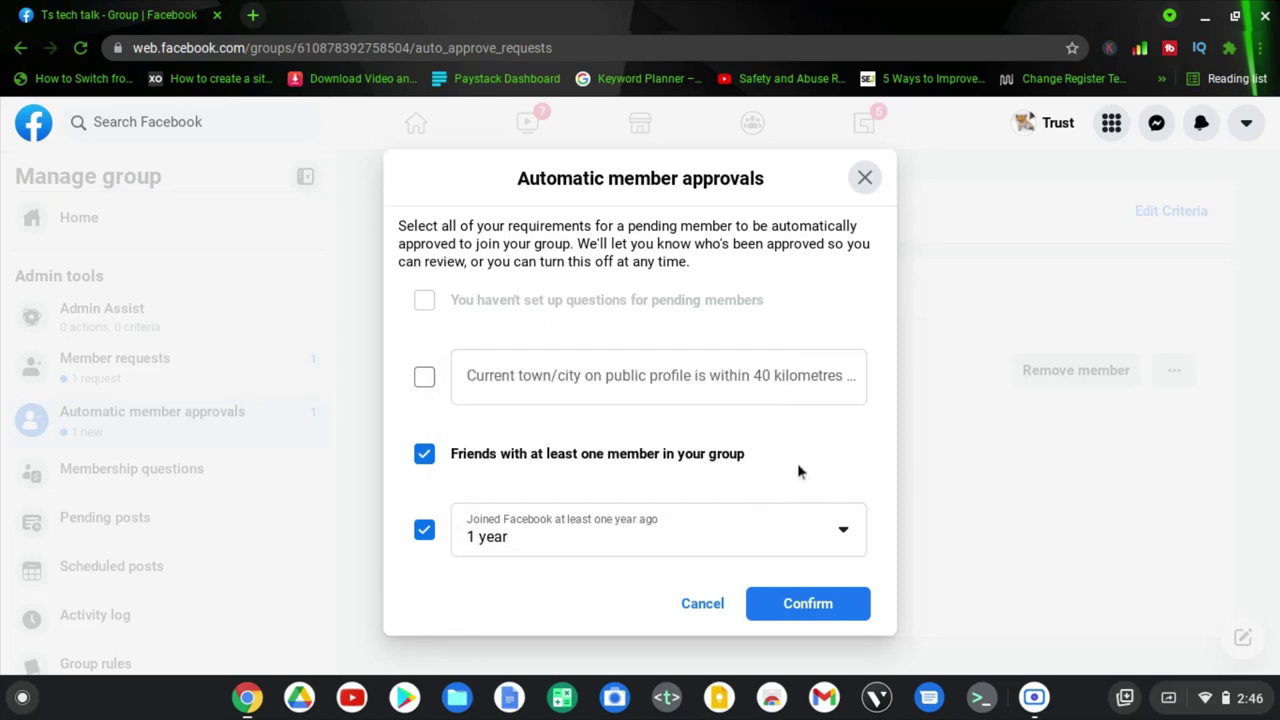
Switch the friends and Joined Facebook requirements off and back on.
{"action": "left_click_drag", "start_coordinate": [791, 458], "coordinate": [469, 468]}
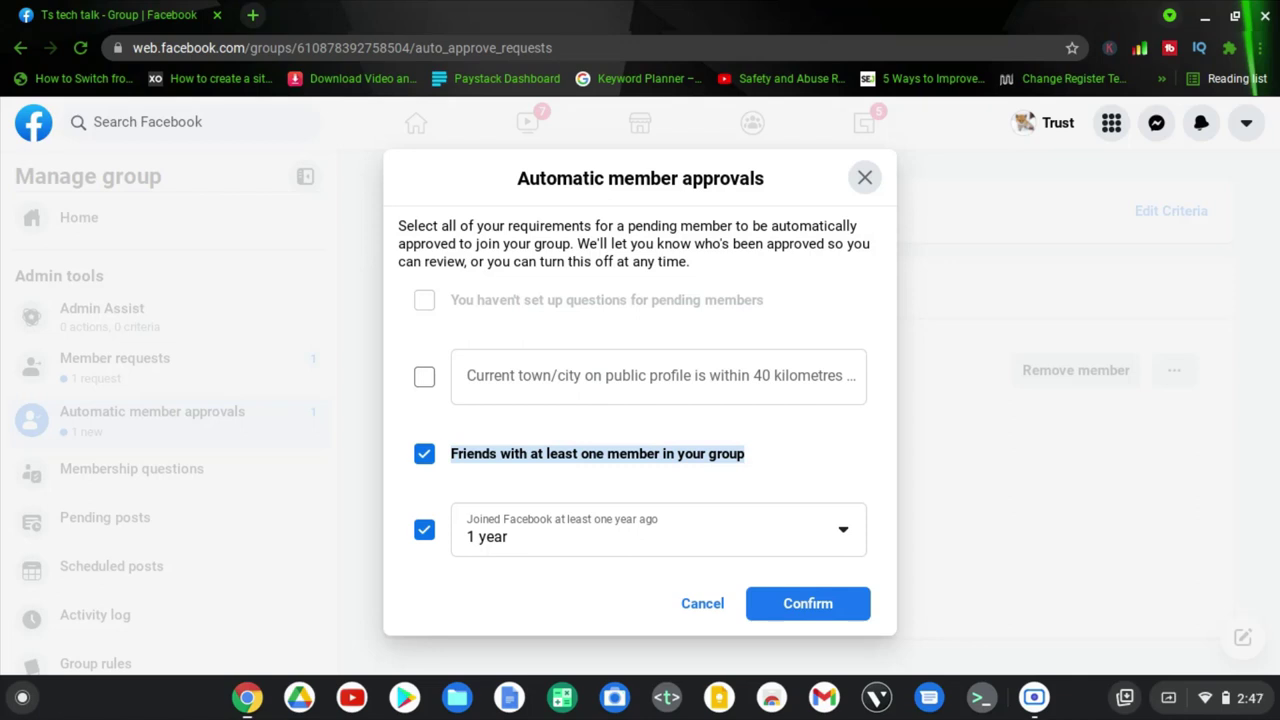
{"action": "left_click", "coordinate": [424, 455]}
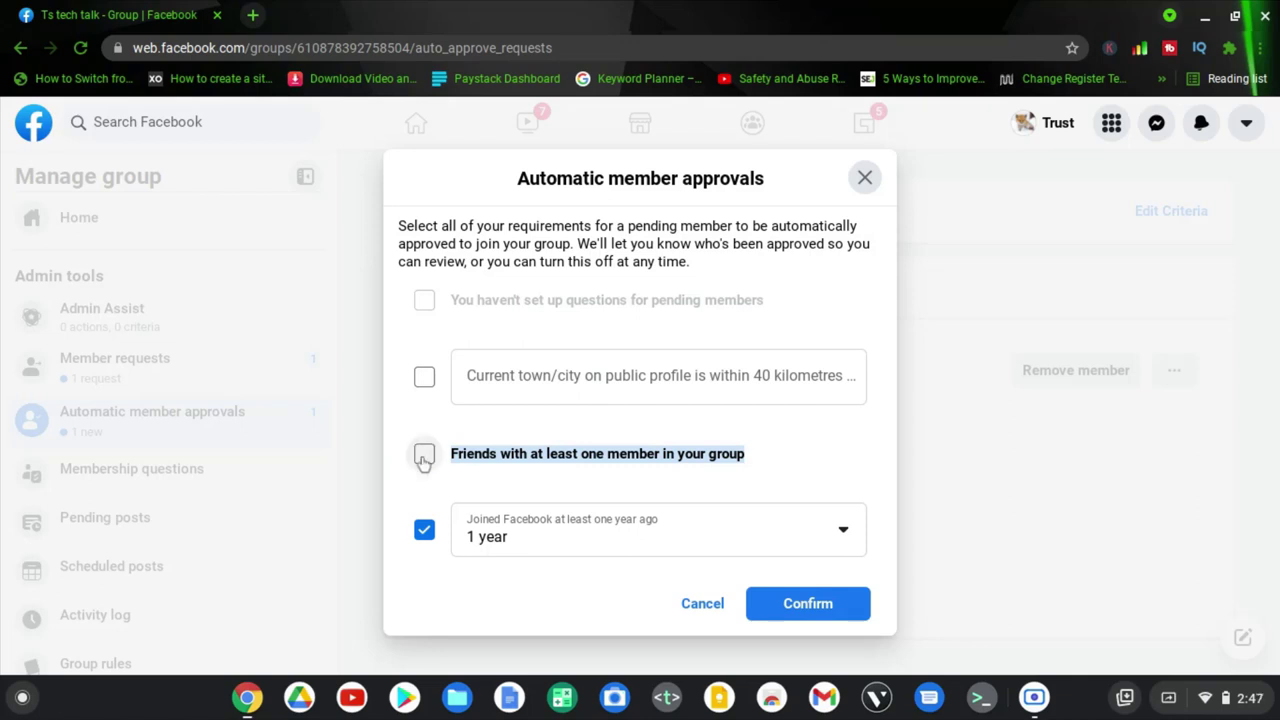
{"action": "left_click", "coordinate": [424, 530]}
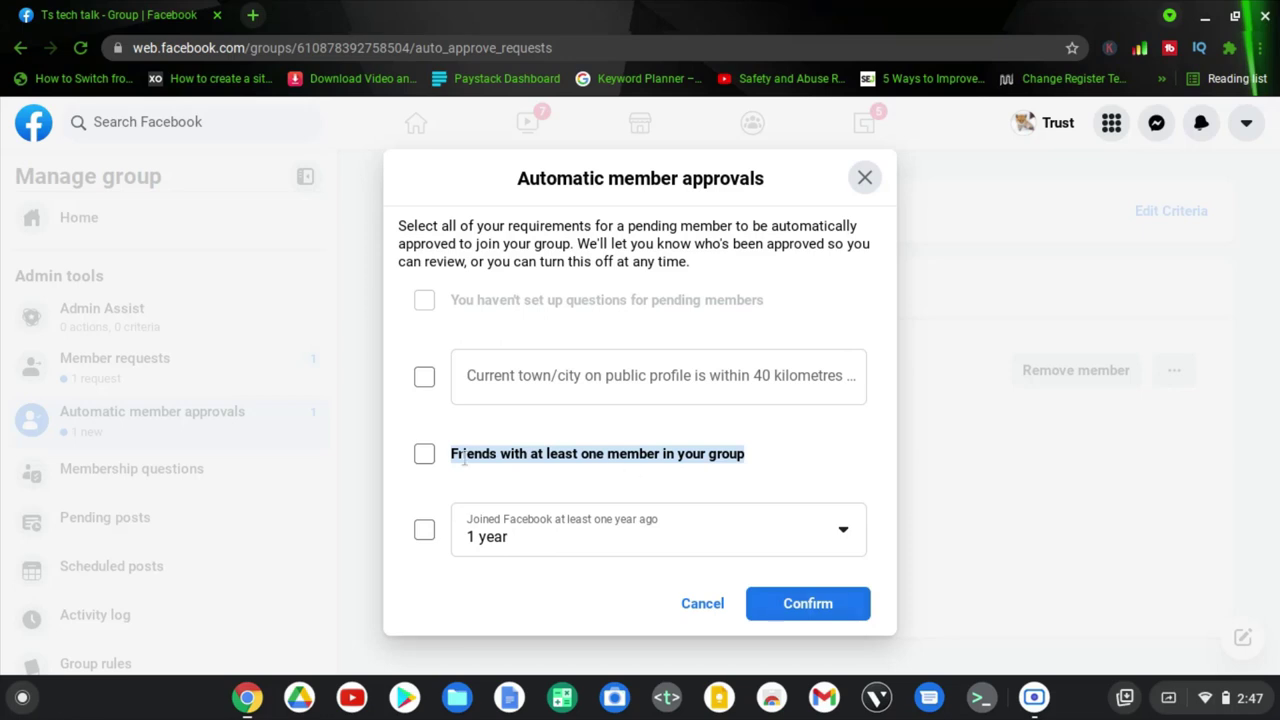
{"action": "left_click", "coordinate": [424, 453]}
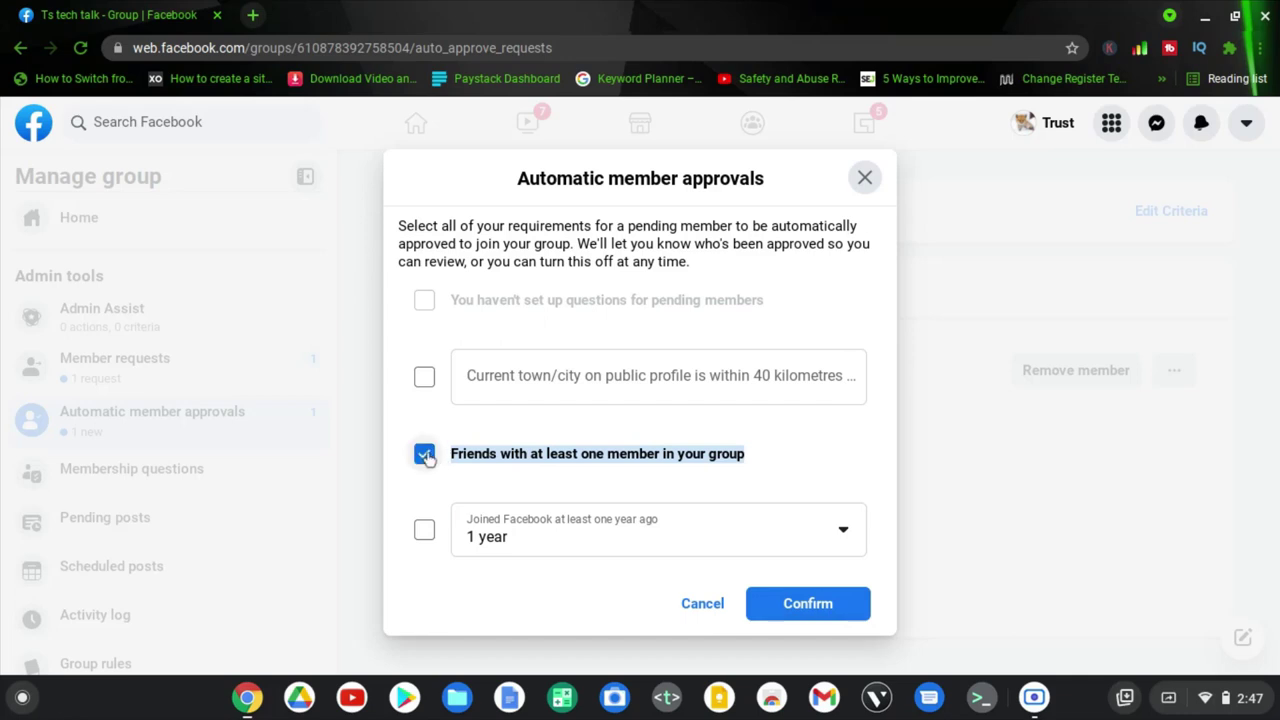
{"action": "left_click", "coordinate": [424, 527]}
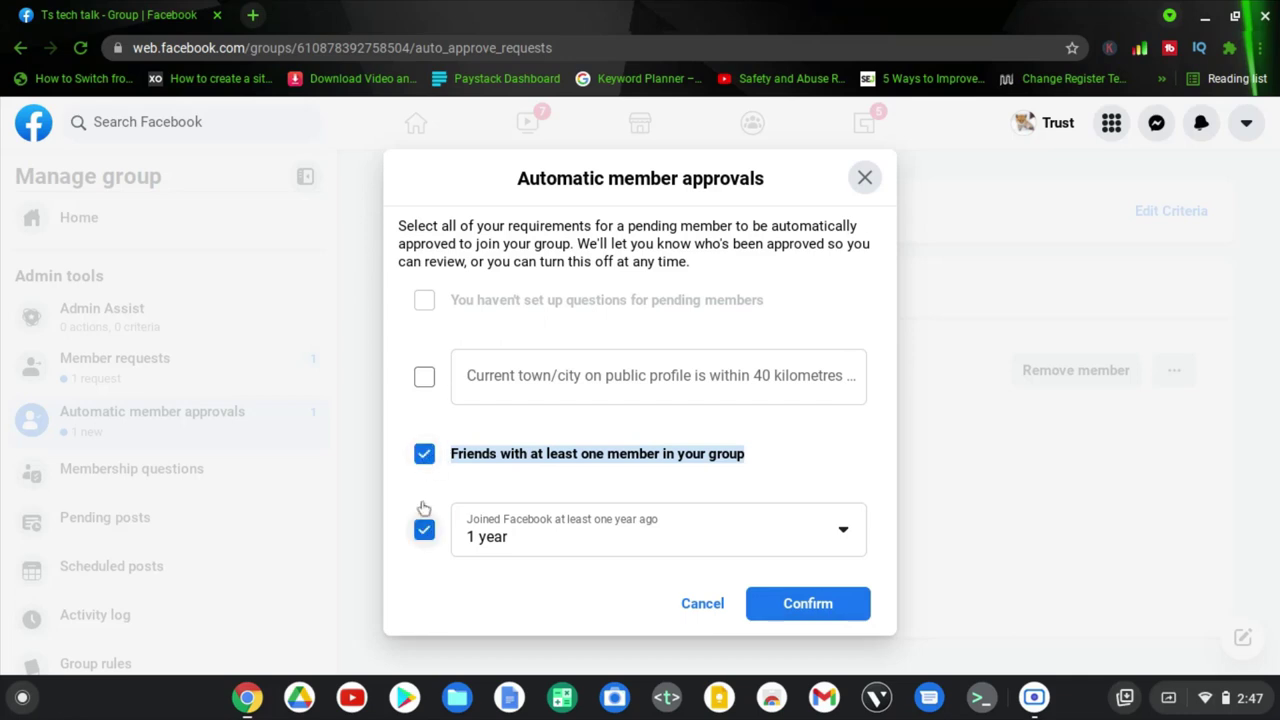
Enable the current town/city requirement for automatic approvals and choose Lagos, Nigeria as its location.
{"action": "left_click", "coordinate": [411, 375]}
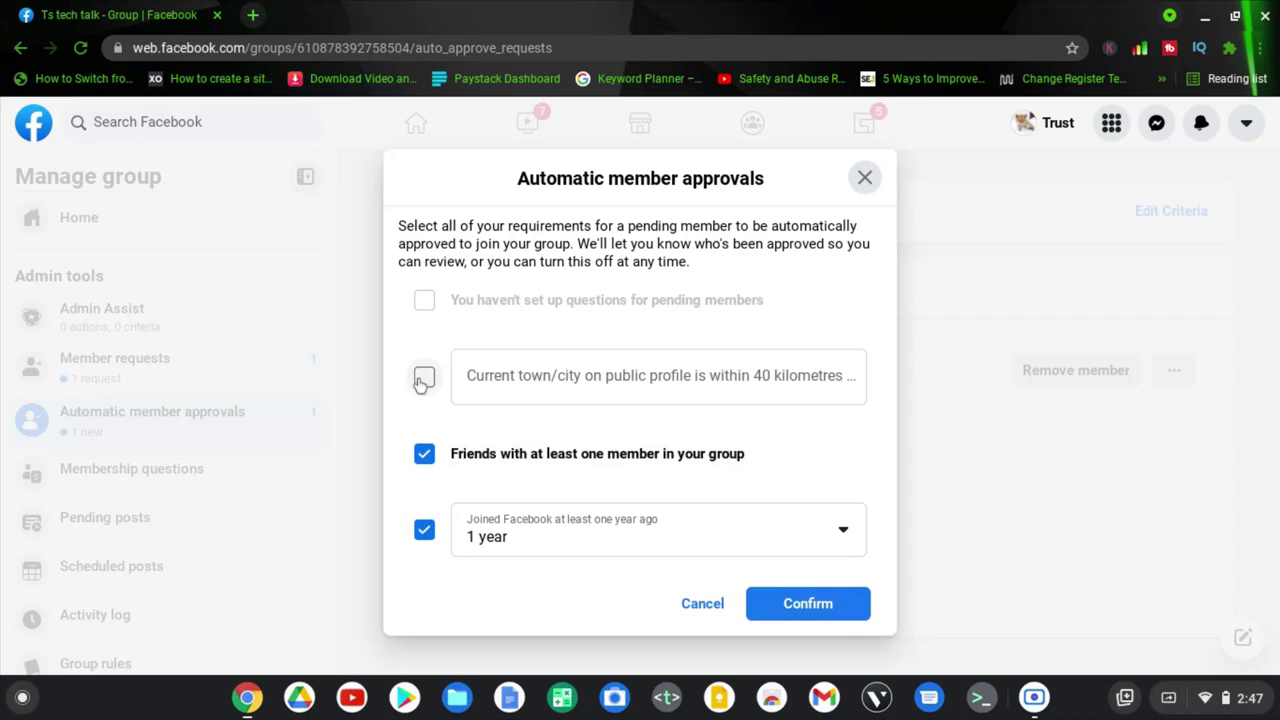
{"action": "left_click", "coordinate": [422, 380]}
{"action": "left_click", "coordinate": [516, 381]}
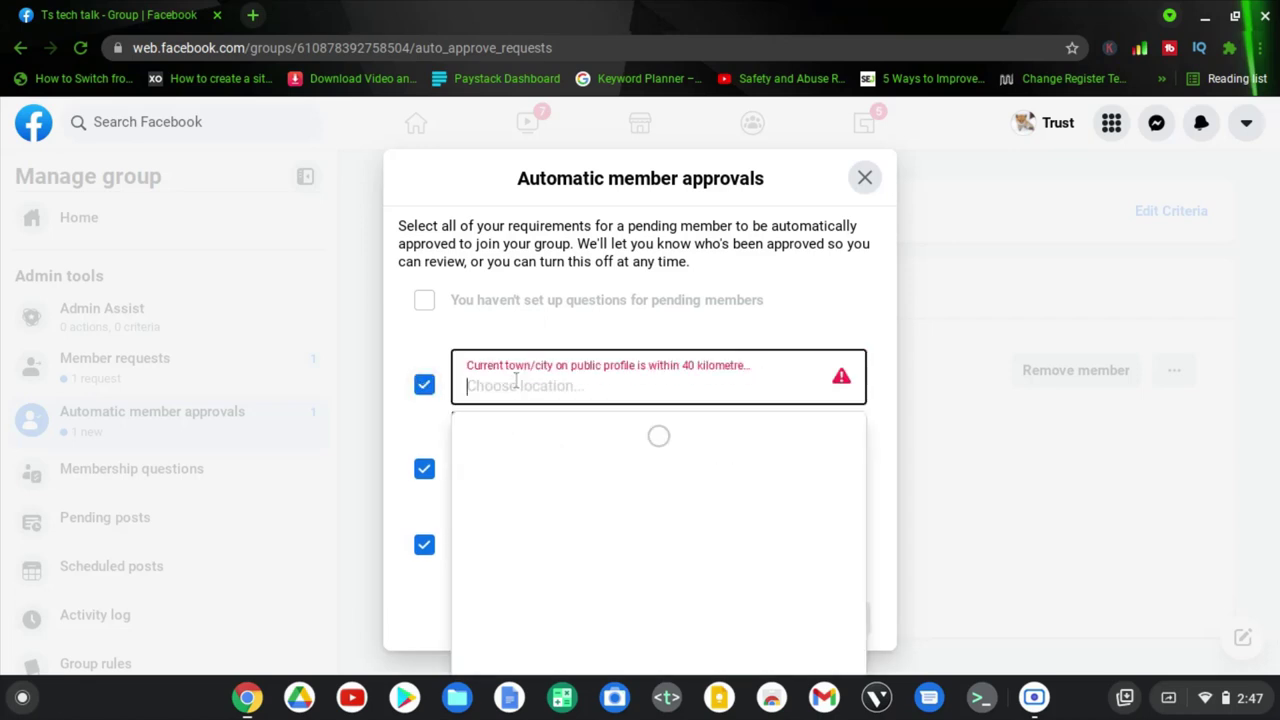
{"action": "type", "text": "la"}
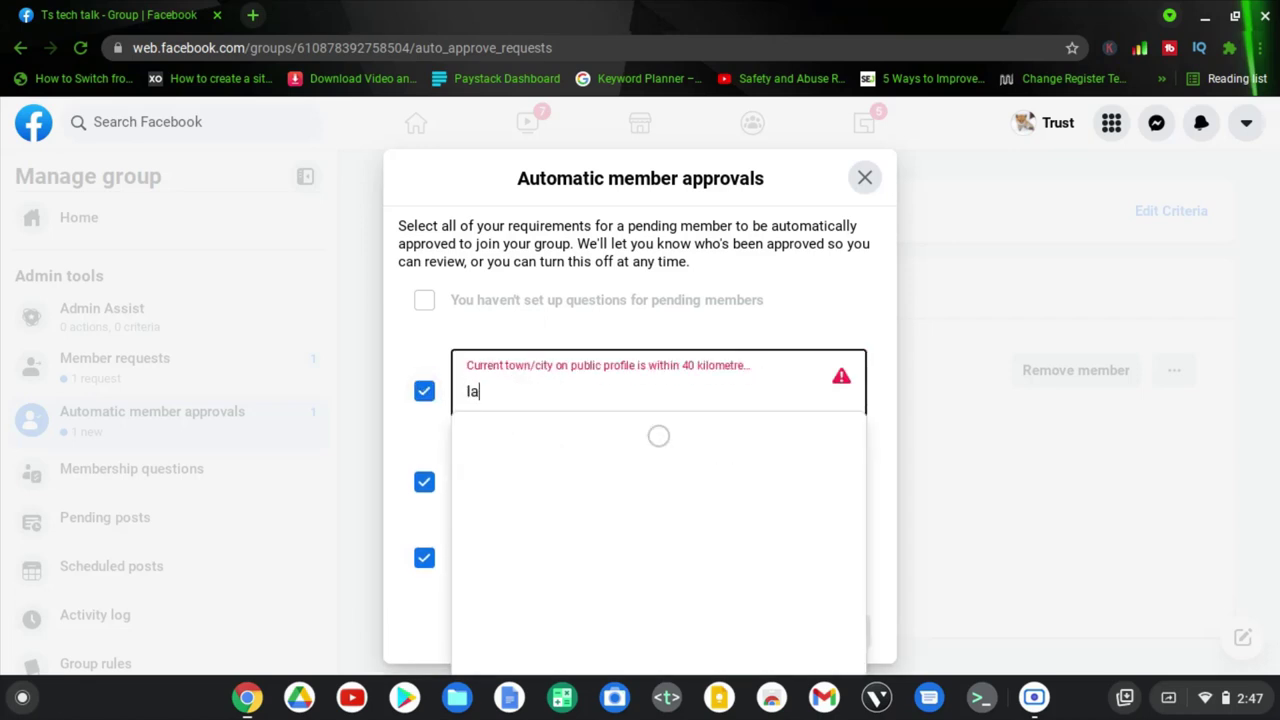
{"action": "type", "text": "gos"}
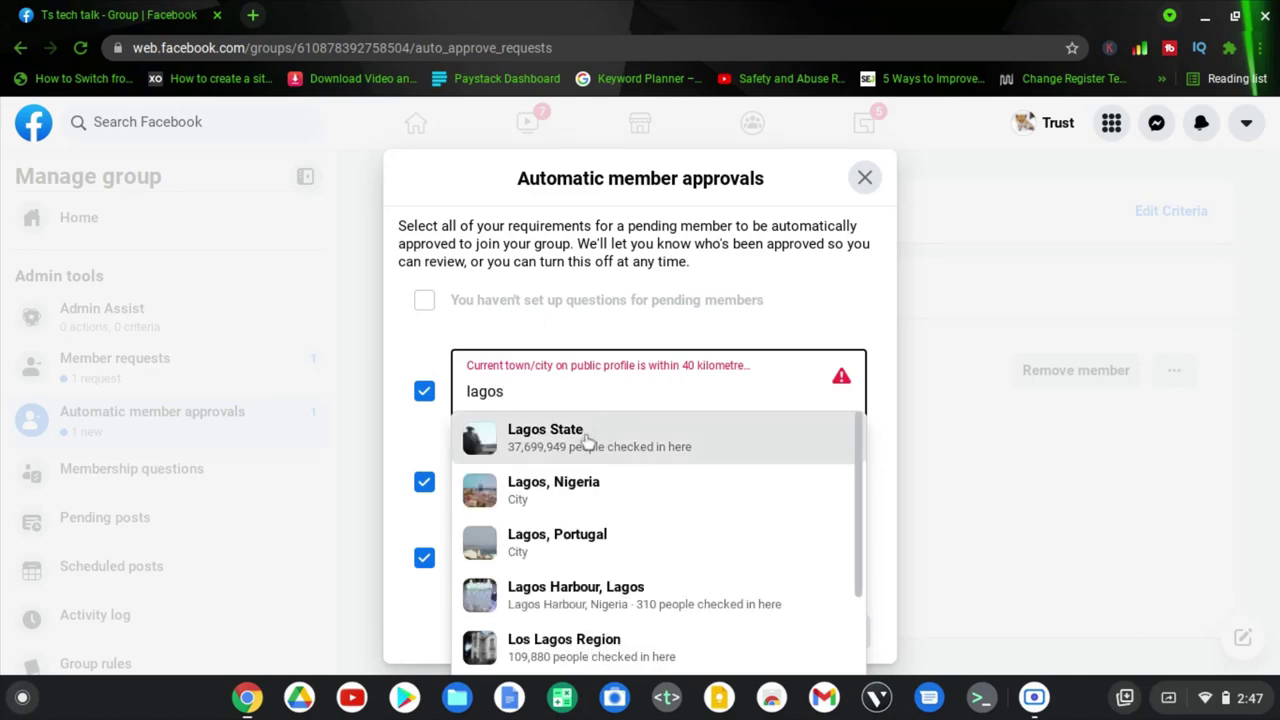
{"action": "left_click", "coordinate": [576, 481]}
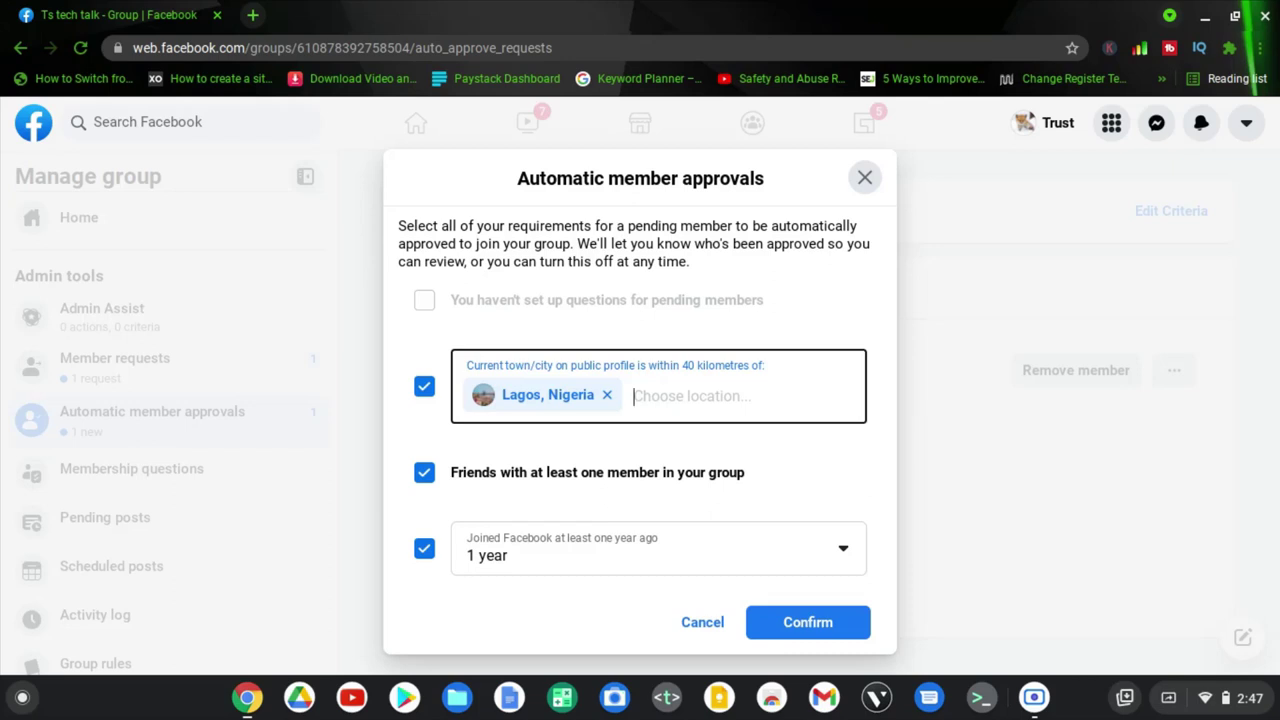
Add United States as a second location and confirm the automatic approval criteria for future members.
{"action": "type", "text": "usa"}
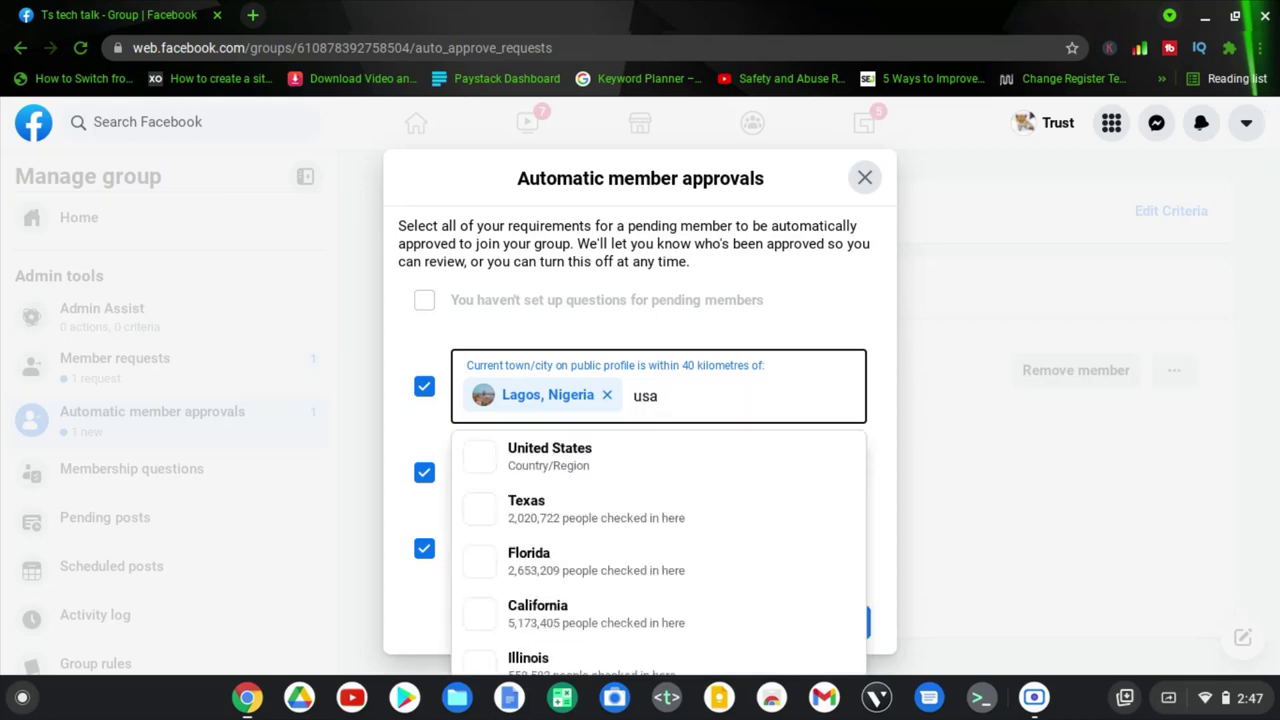
{"action": "left_click", "coordinate": [616, 478]}
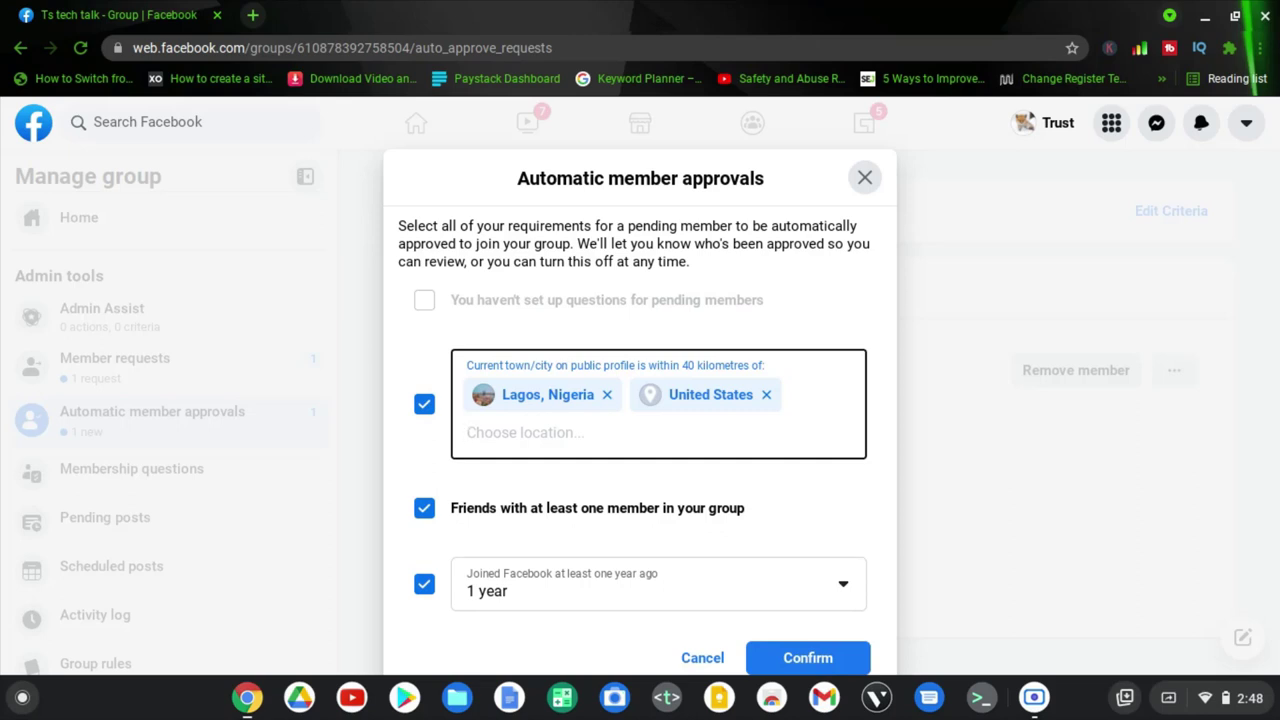
{"action": "left_click", "coordinate": [802, 660]}
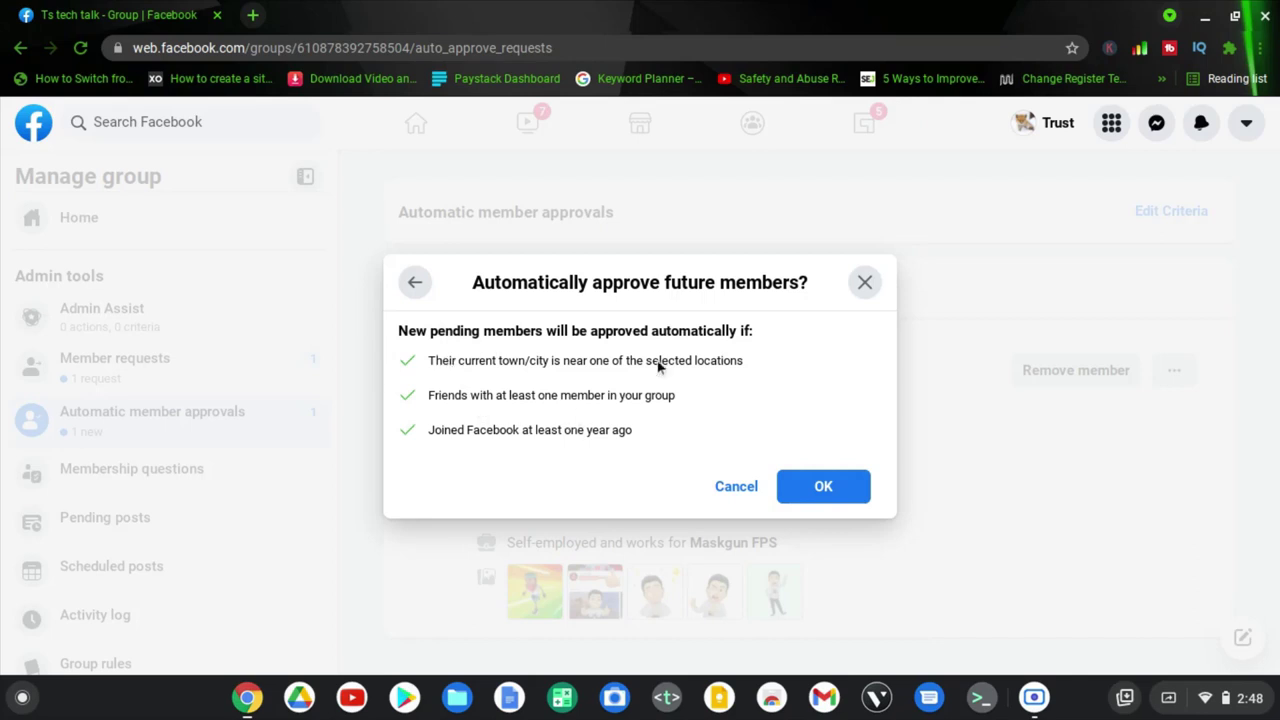
{"action": "left_click", "coordinate": [823, 487]}
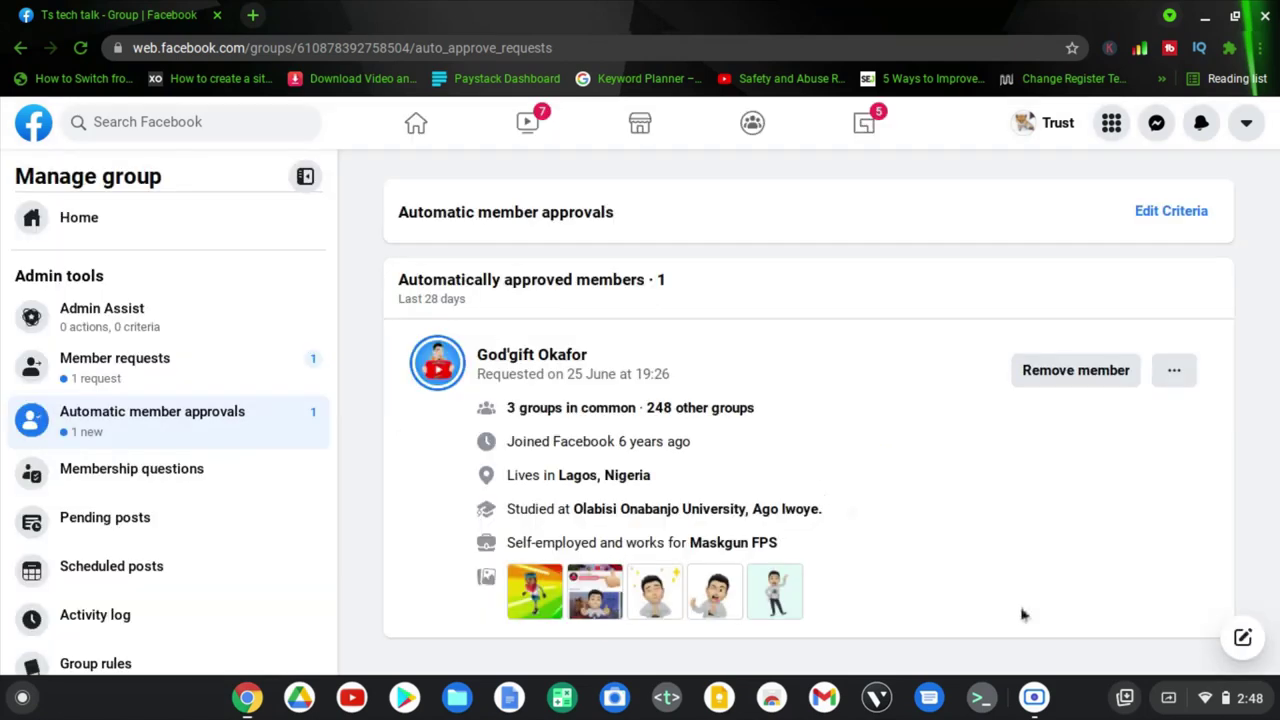
Review the saved automatic approval criteria, toggling the town/city requirement off and on, and close them without saving.
{"action": "left_click", "coordinate": [1169, 213]}
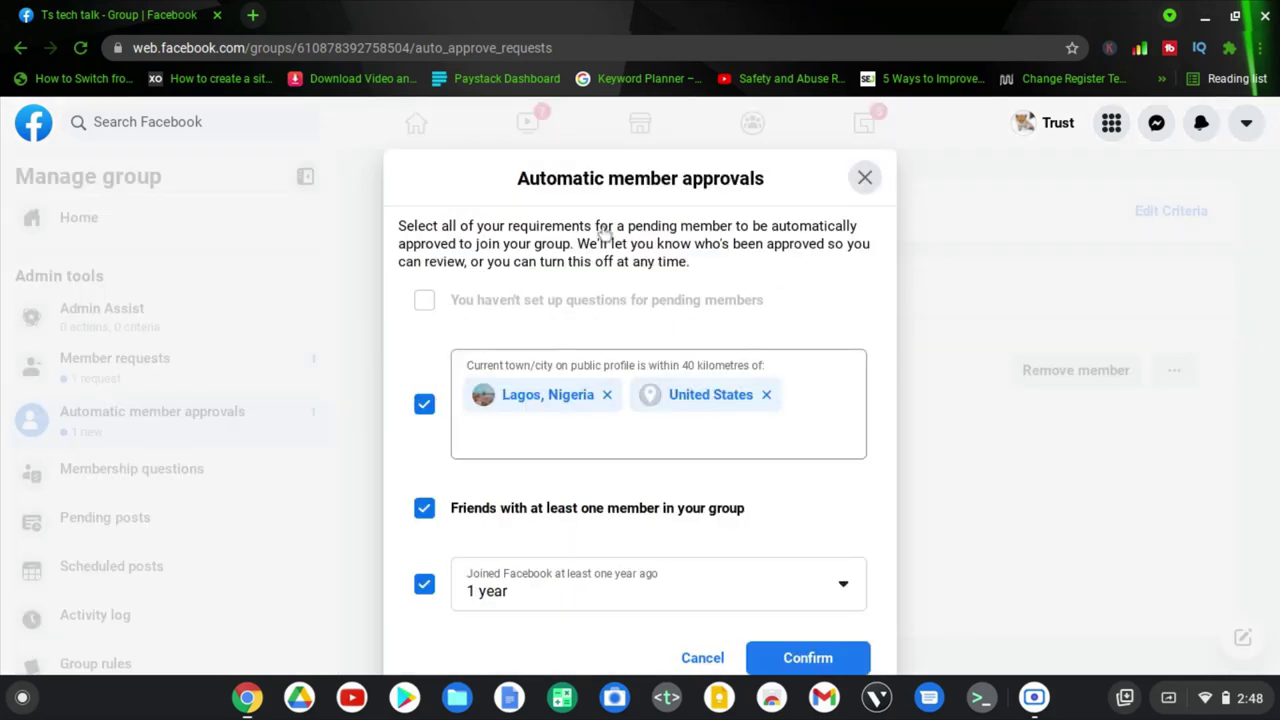
{"action": "left_click", "coordinate": [425, 406]}
{"action": "left_click", "coordinate": [425, 406]}
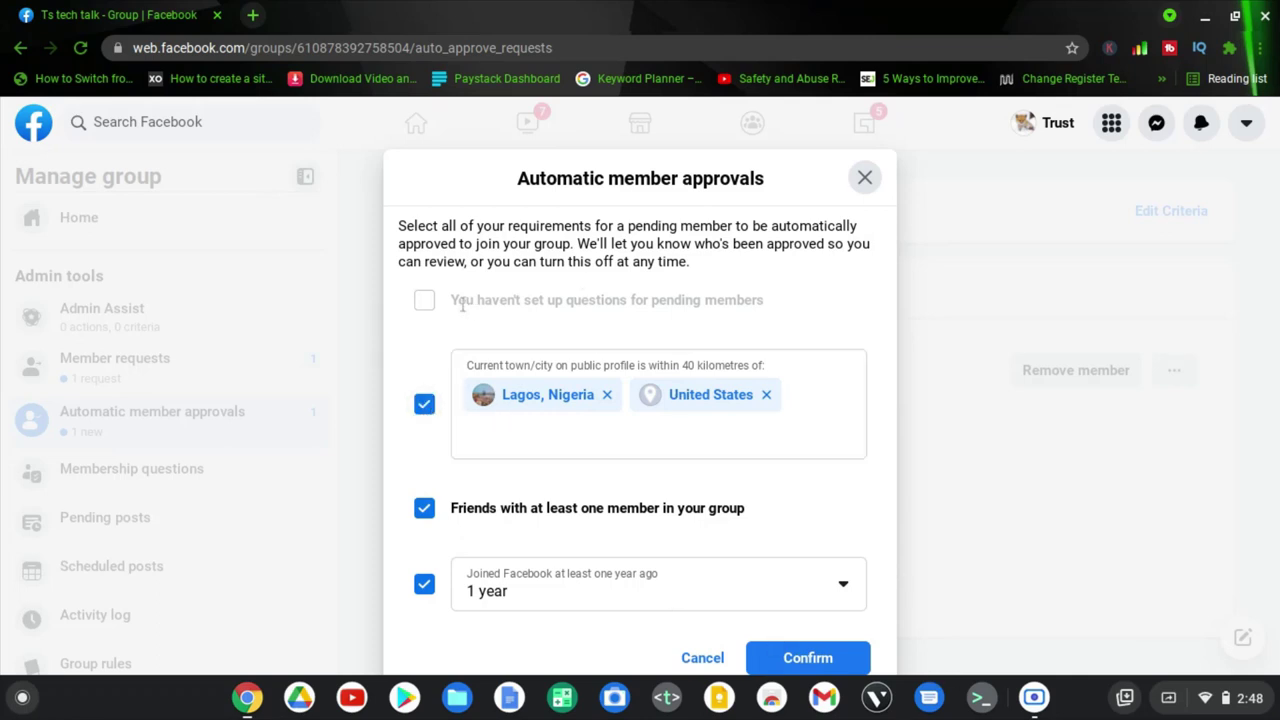
{"action": "left_click", "coordinate": [863, 180]}
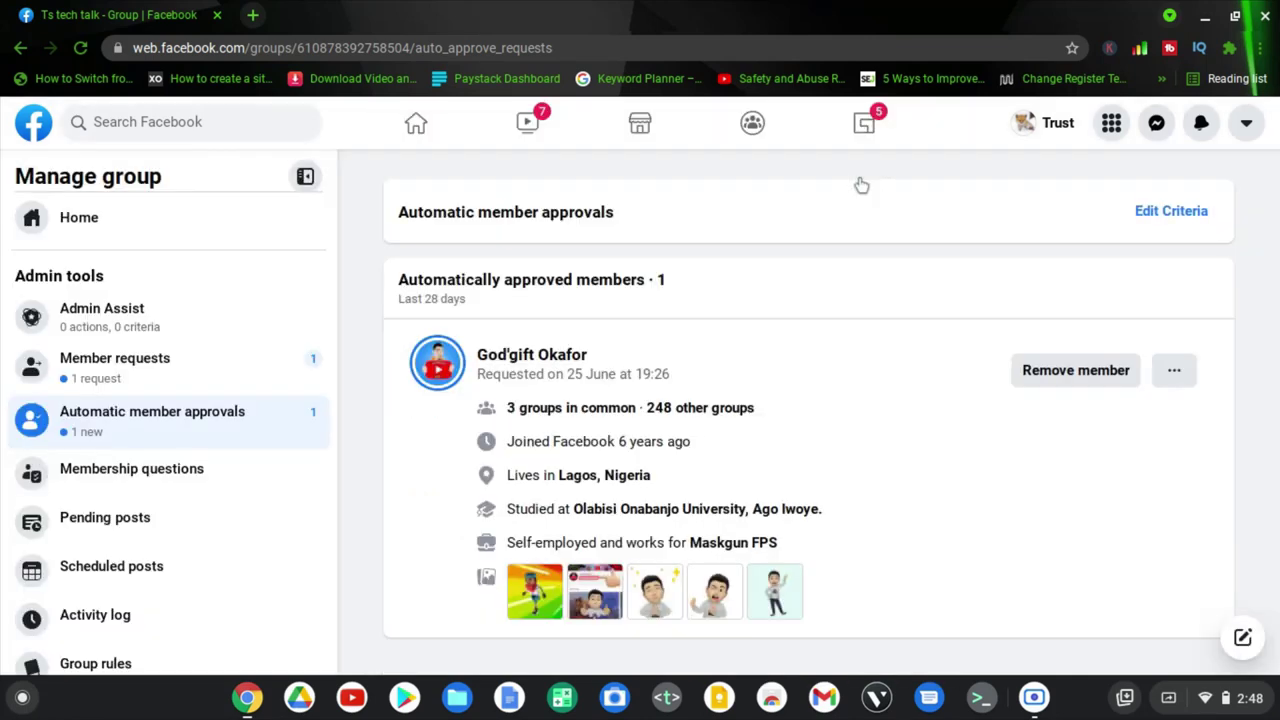